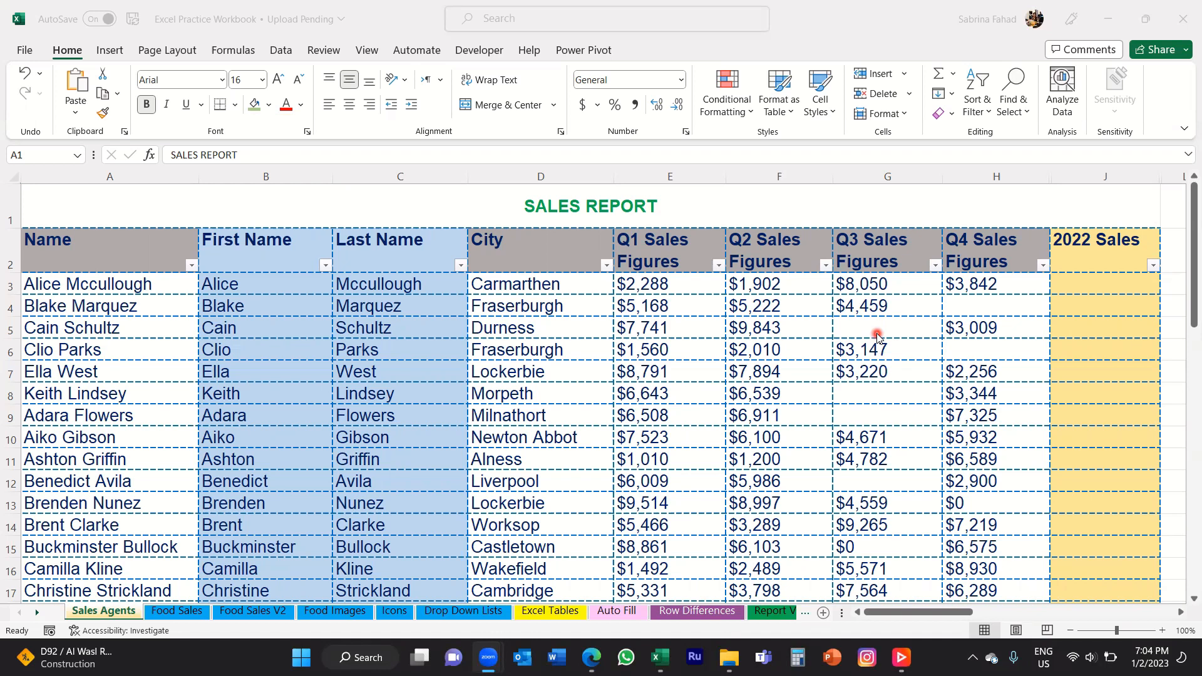
Identify the sheet's title row and header row by selecting rows 1 and 2 in turn
click(133, 251)
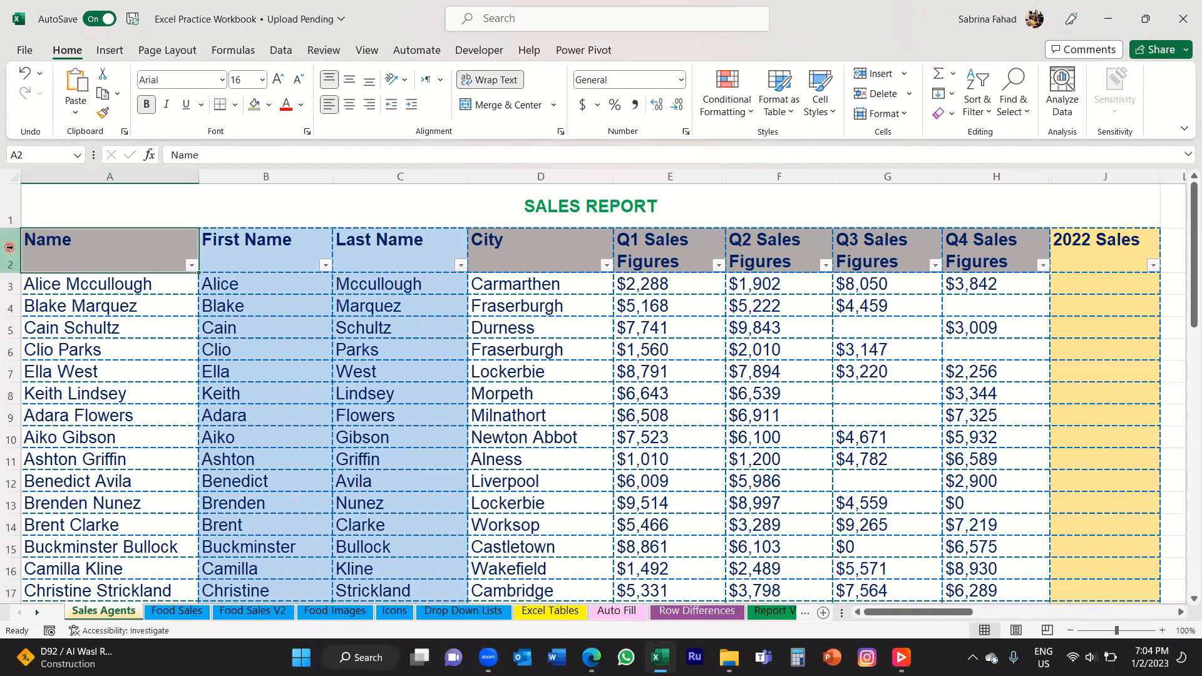
click(9, 203)
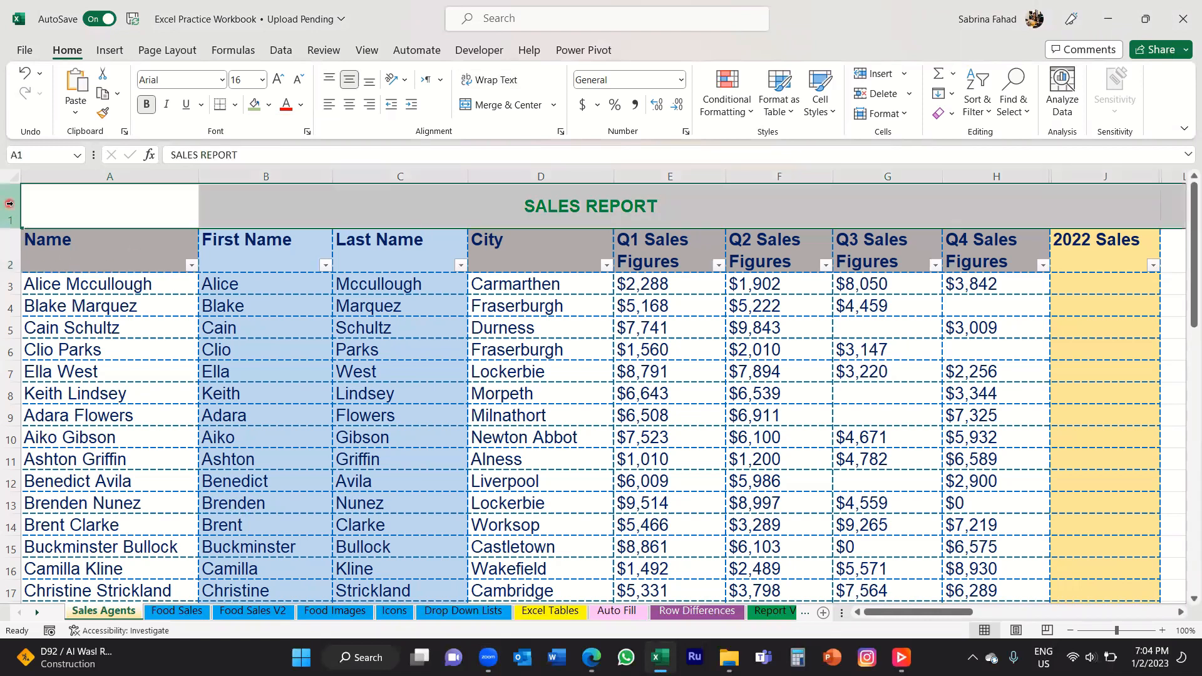
click(7, 250)
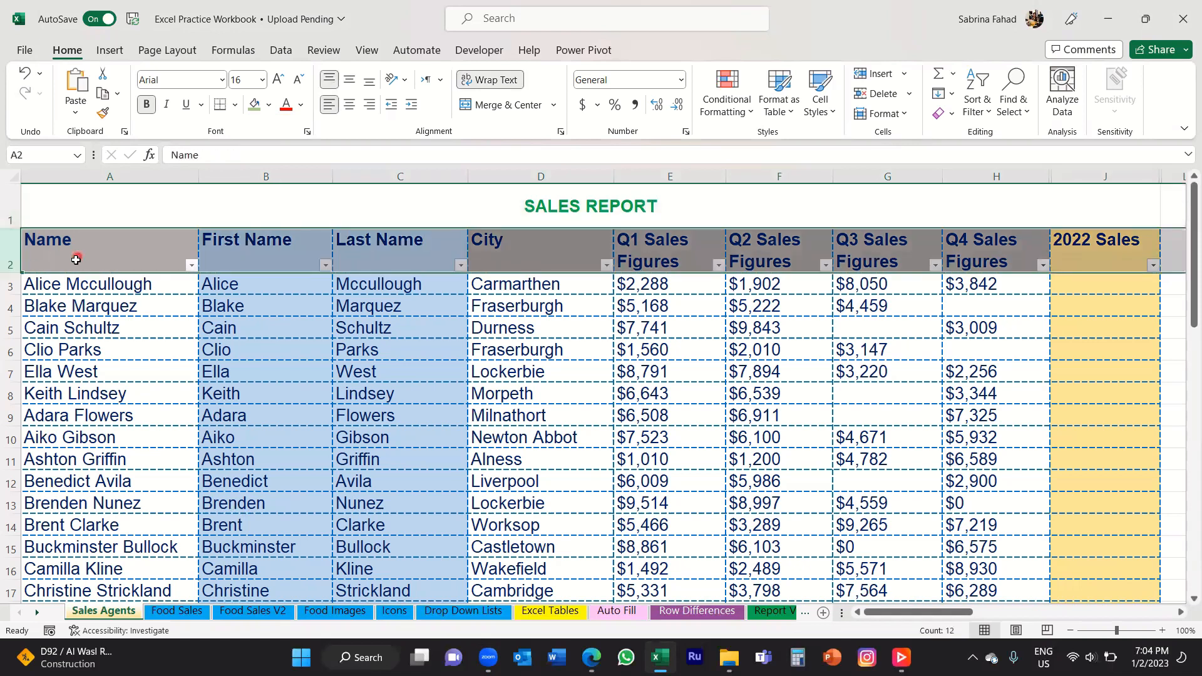
click(106, 257)
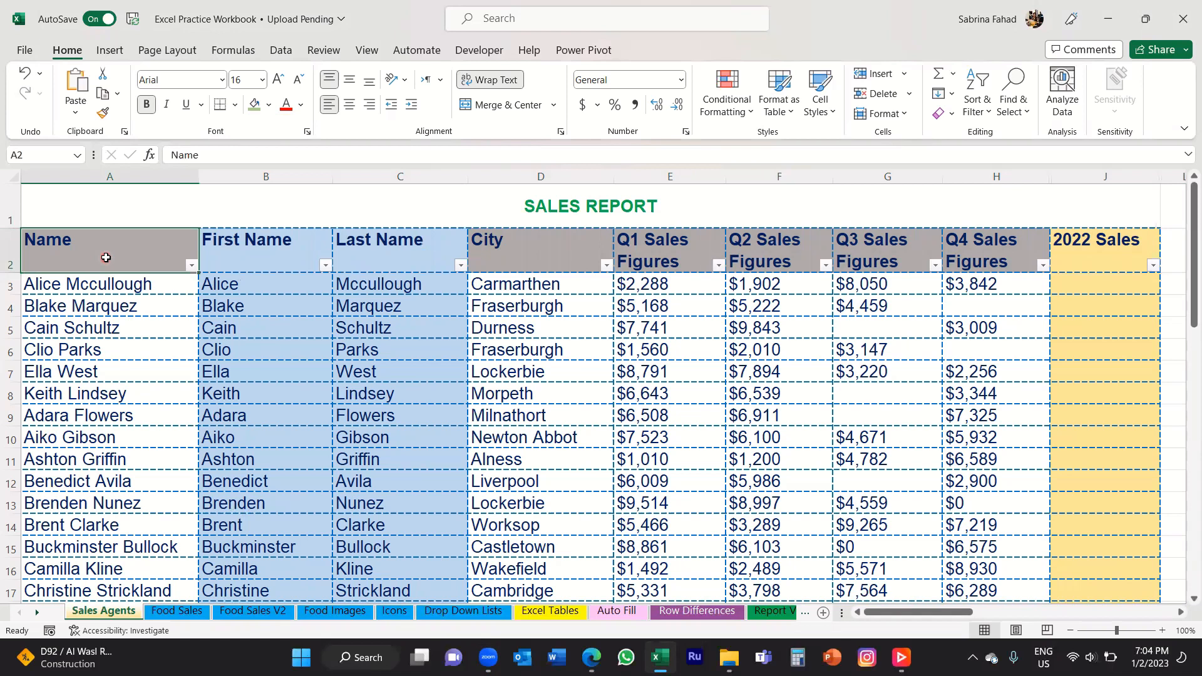
click(11, 200)
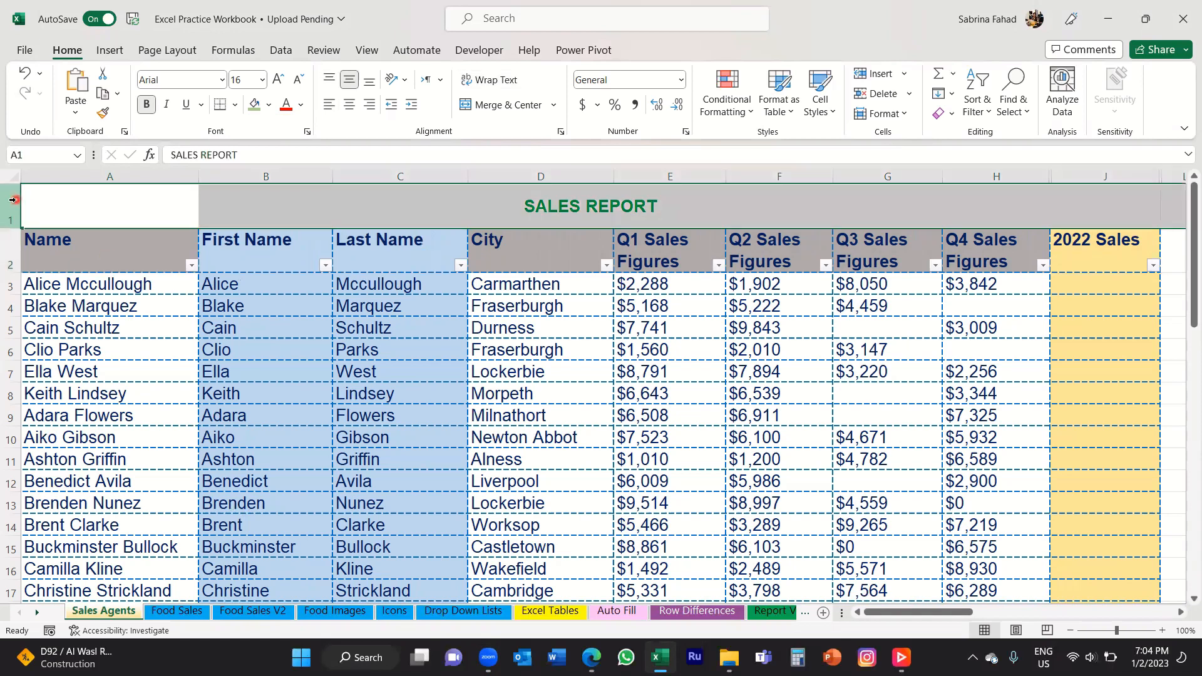
click(13, 242)
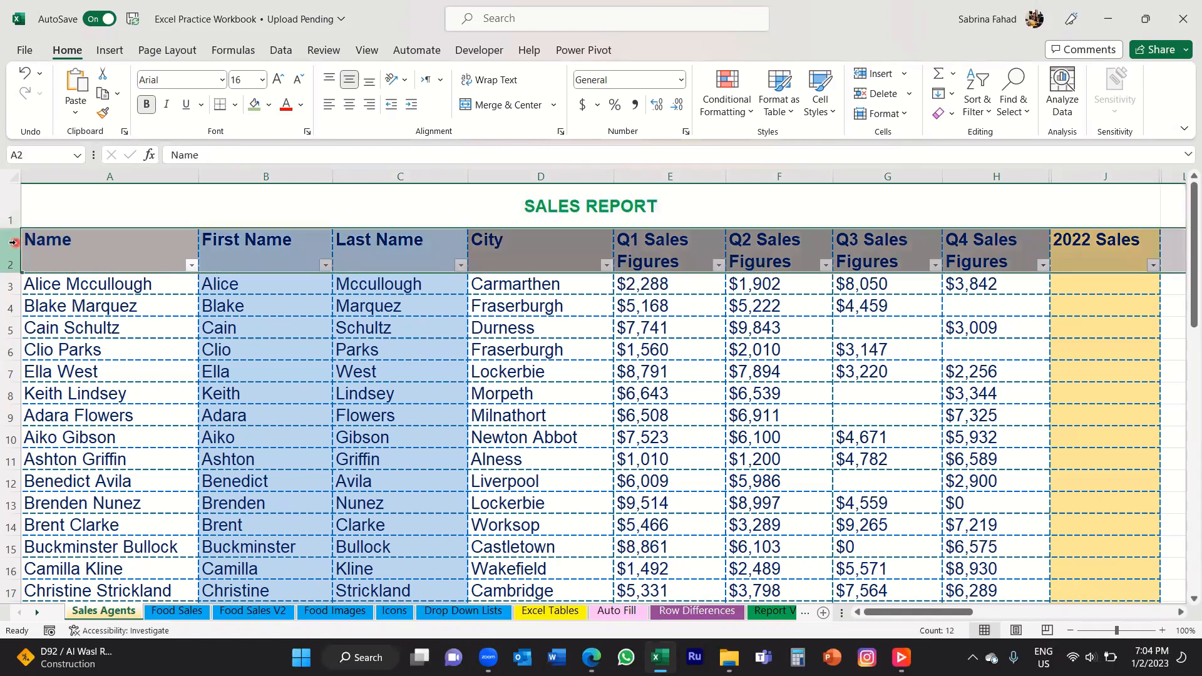
click(110, 259)
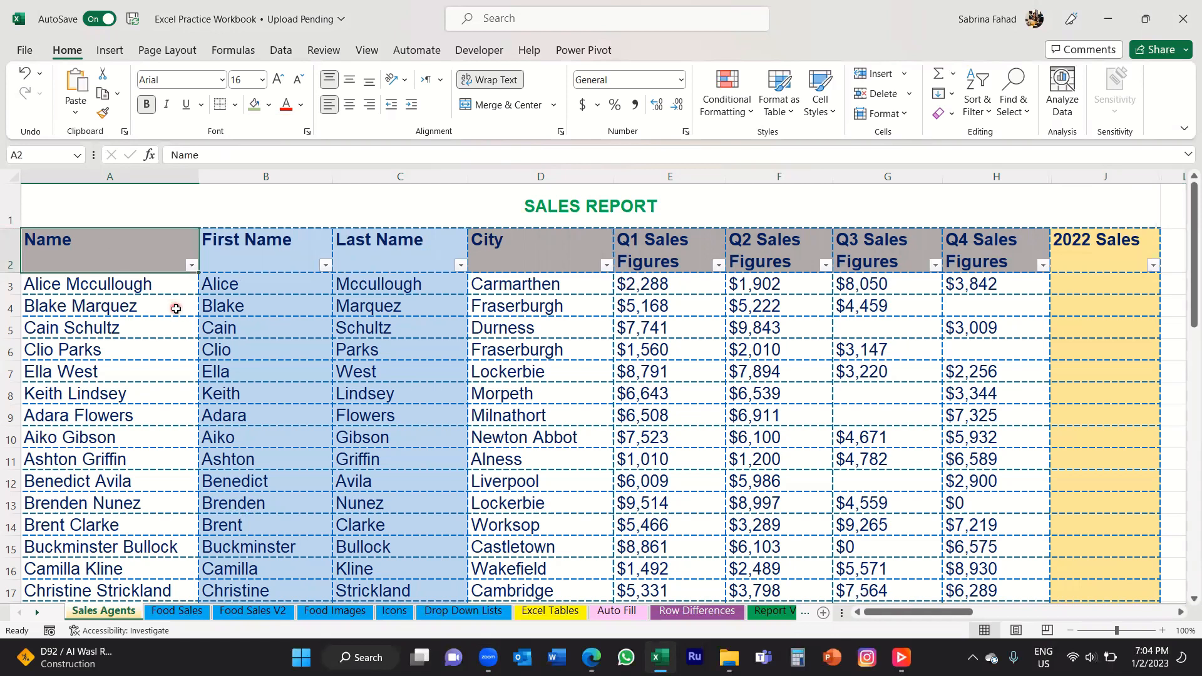
Look through the sales agent records down to the last rows and return to the header rows
scroll(176, 309, down, 2)
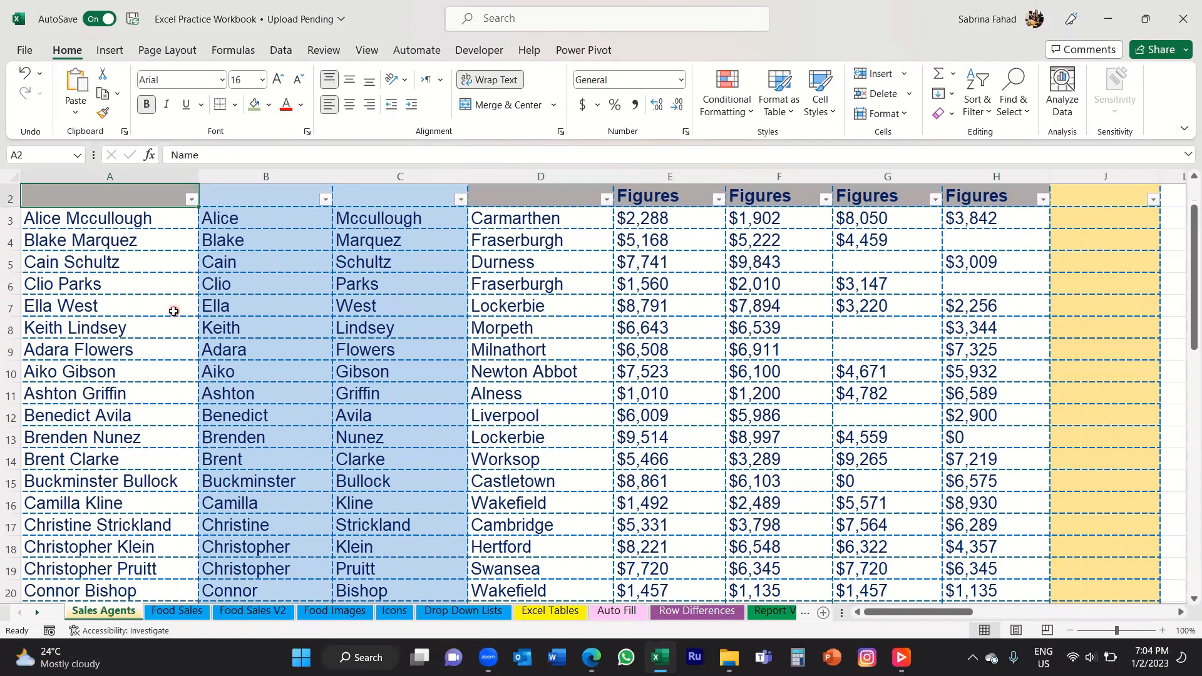
scroll(173, 312, down, 3)
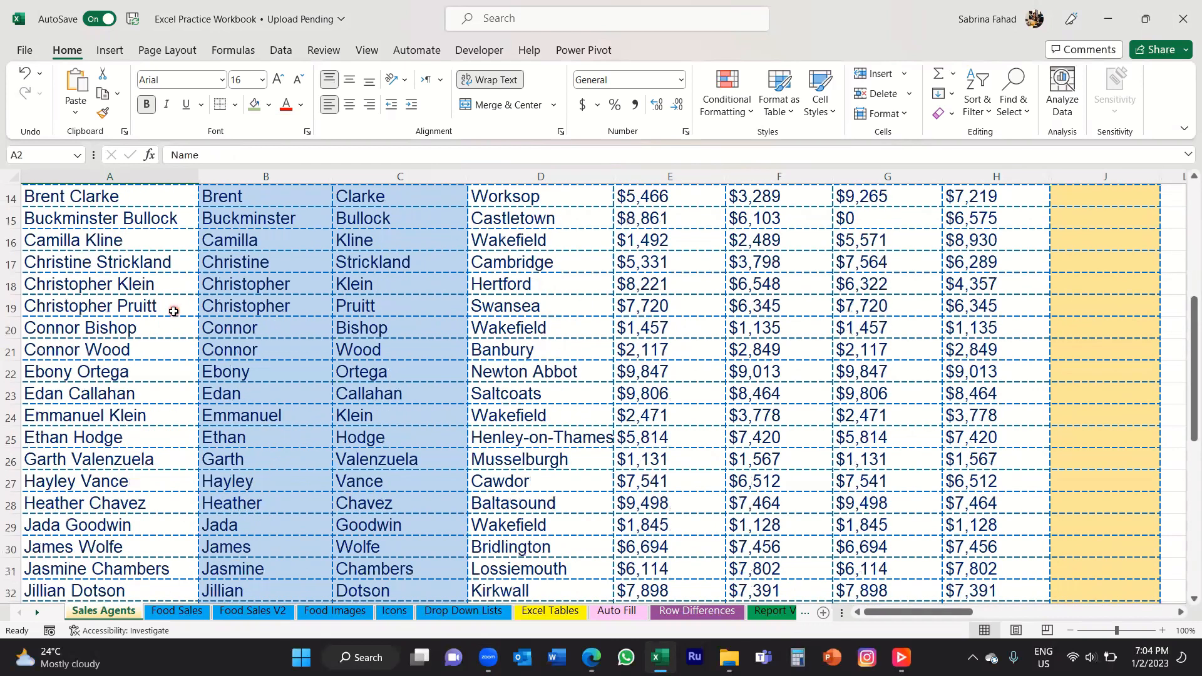
scroll(173, 311, down, 2)
scroll(173, 312, down, 2)
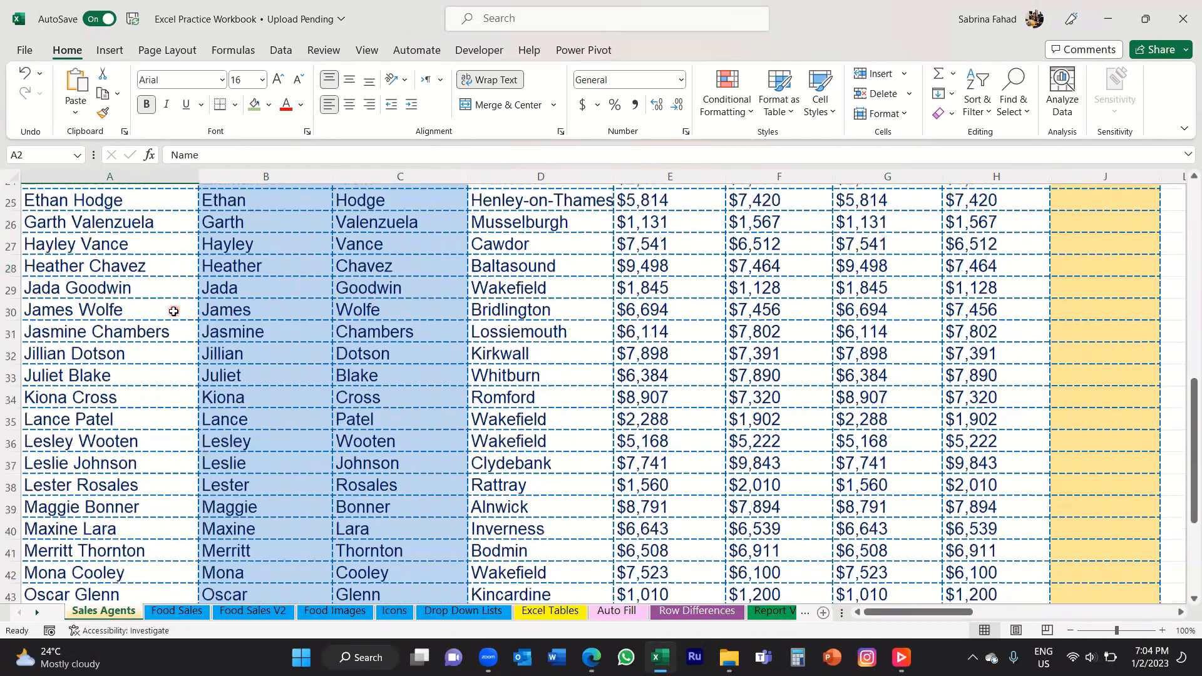
scroll(174, 311, down, 1)
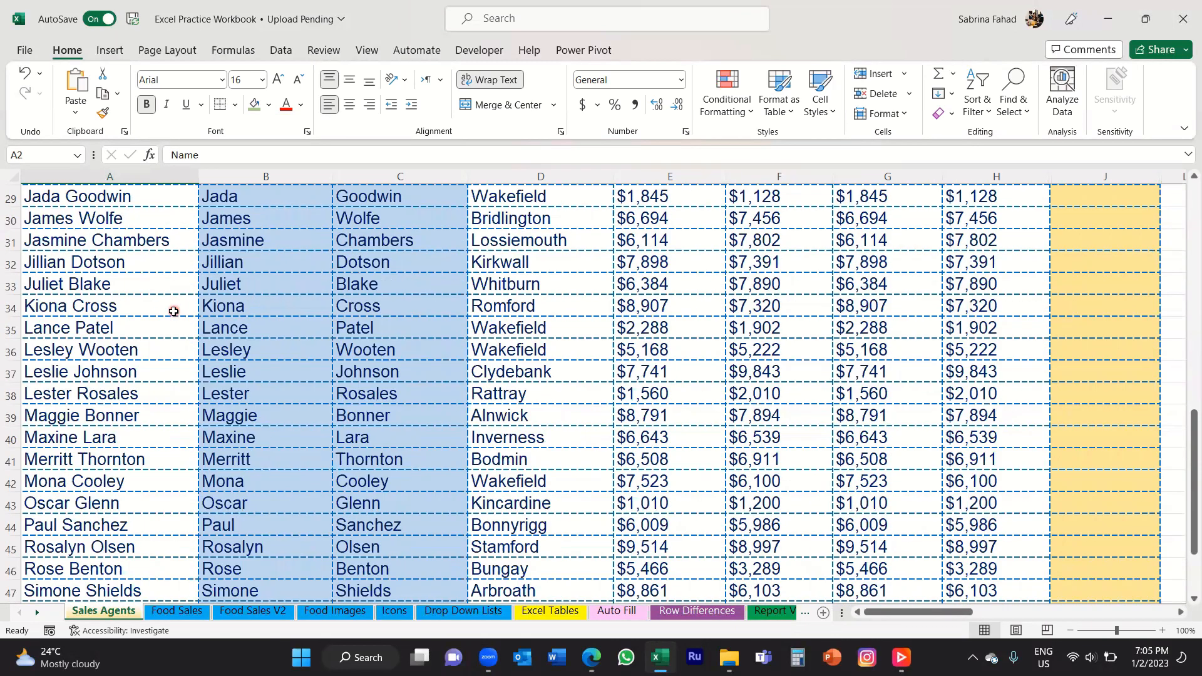
scroll(174, 311, down, 1)
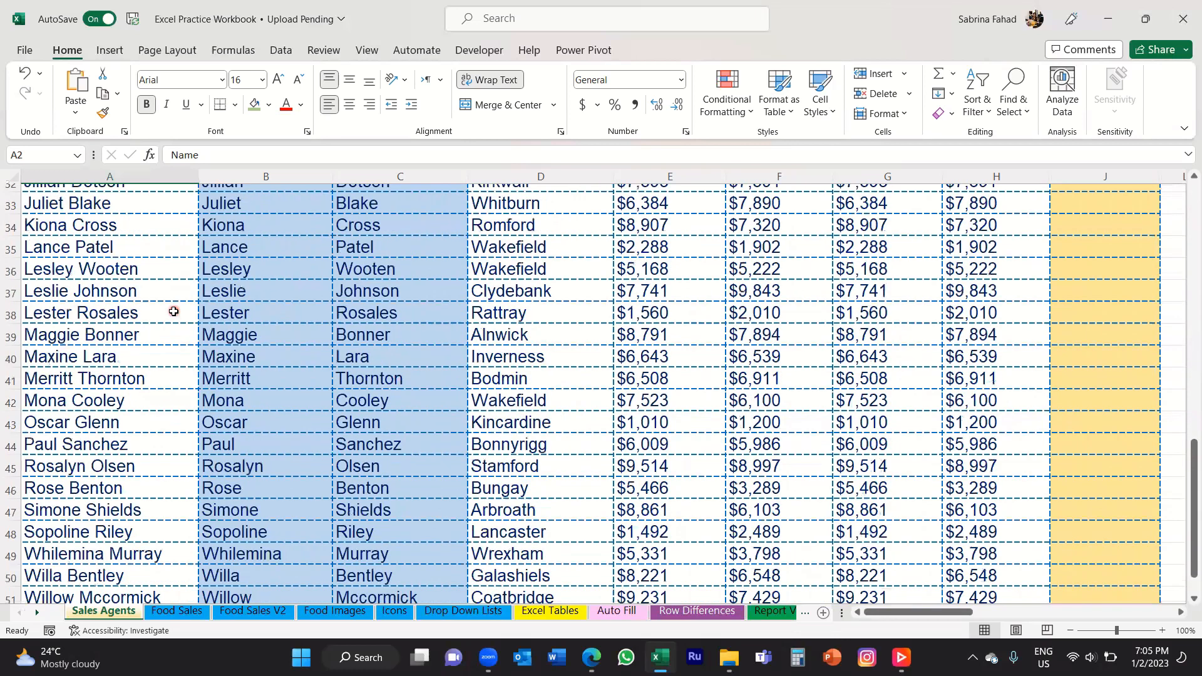
scroll(173, 311, down, 1)
scroll(174, 312, up, 3)
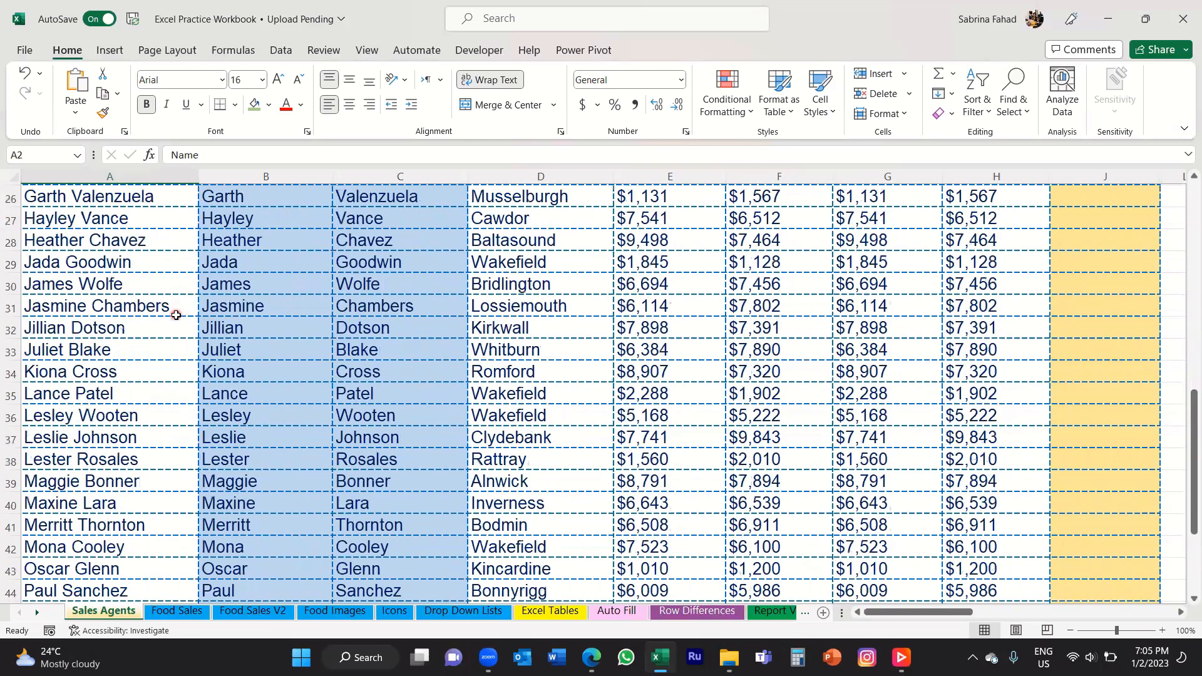
scroll(176, 315, up, 2)
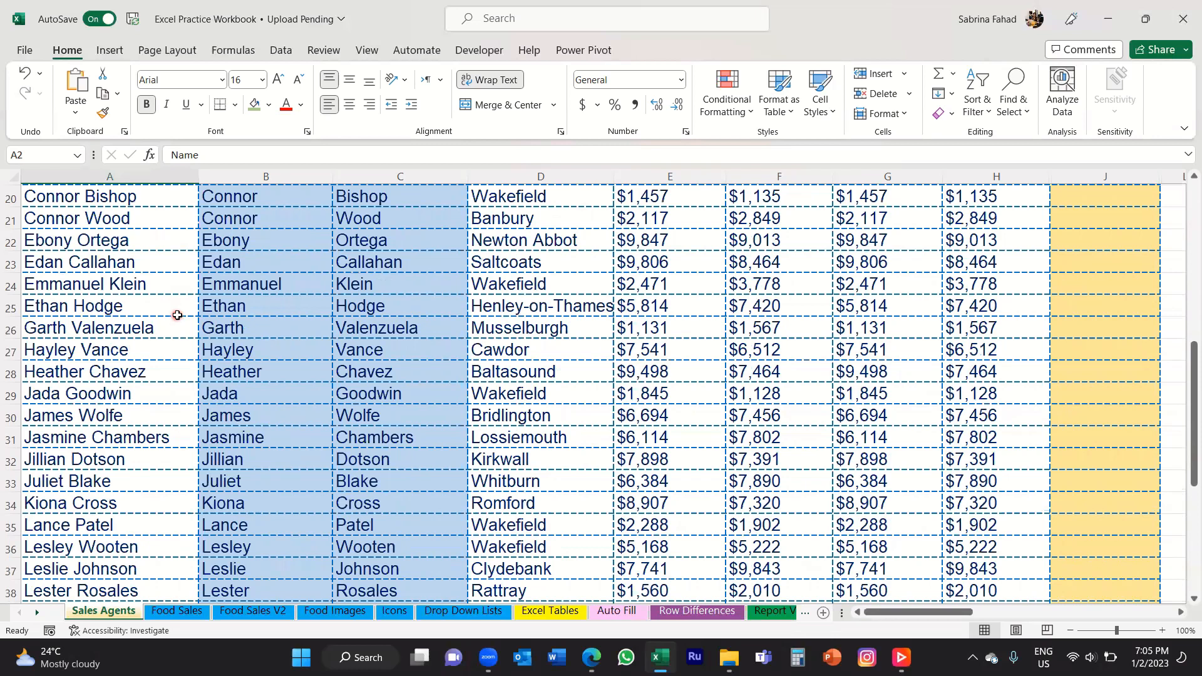
scroll(176, 315, up, 3)
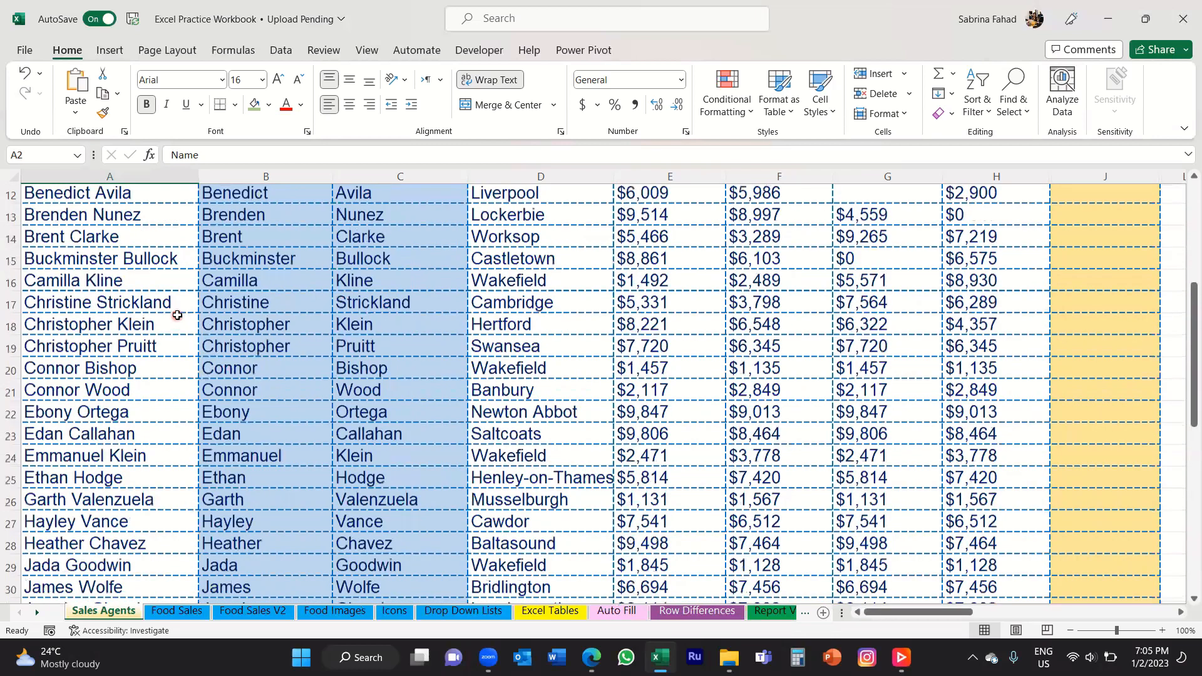
scroll(177, 315, up, 4)
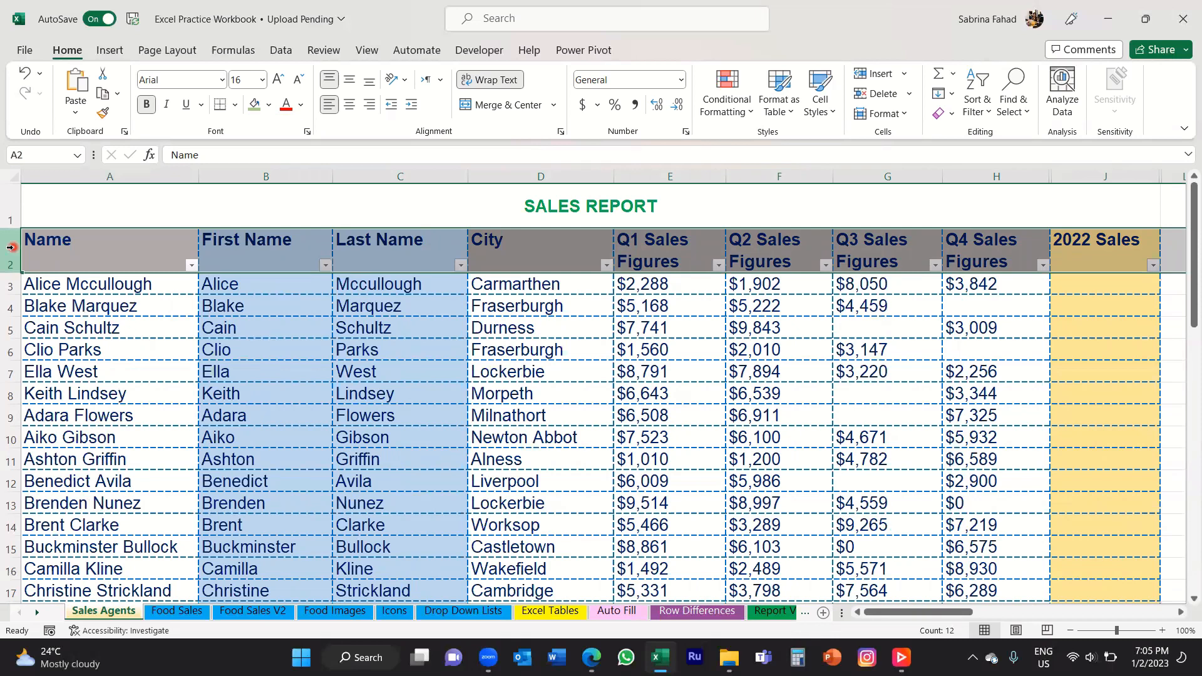
click(170, 352)
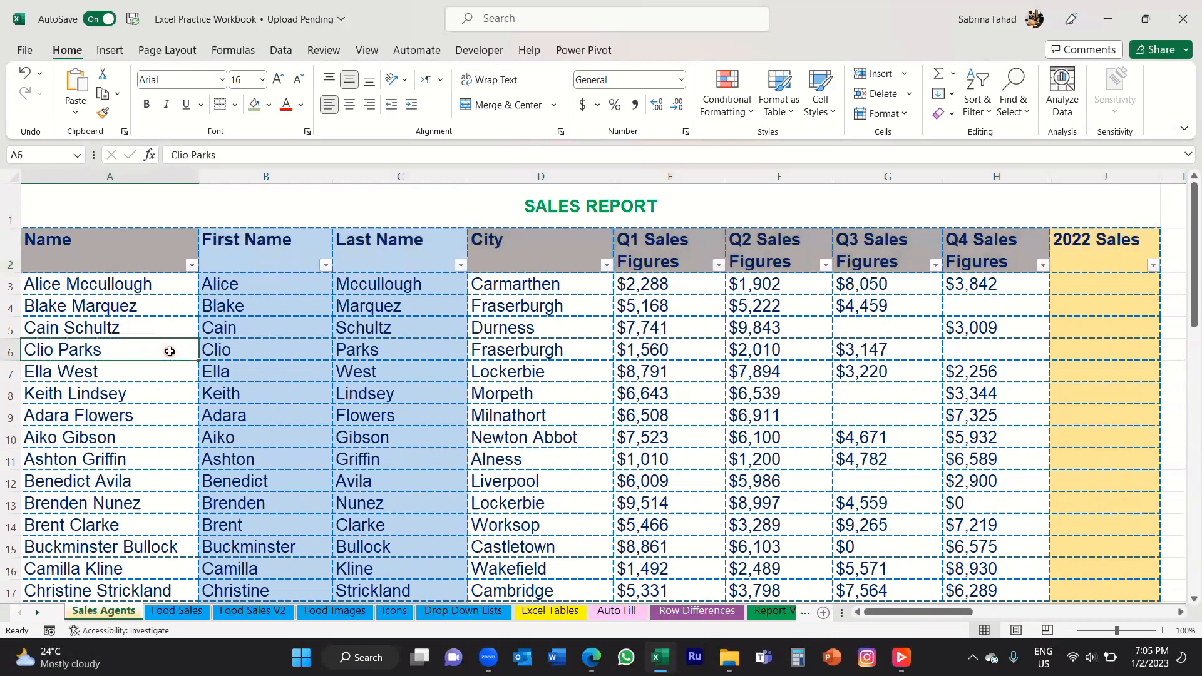
scroll(169, 351, down, 2)
scroll(169, 351, down, 3)
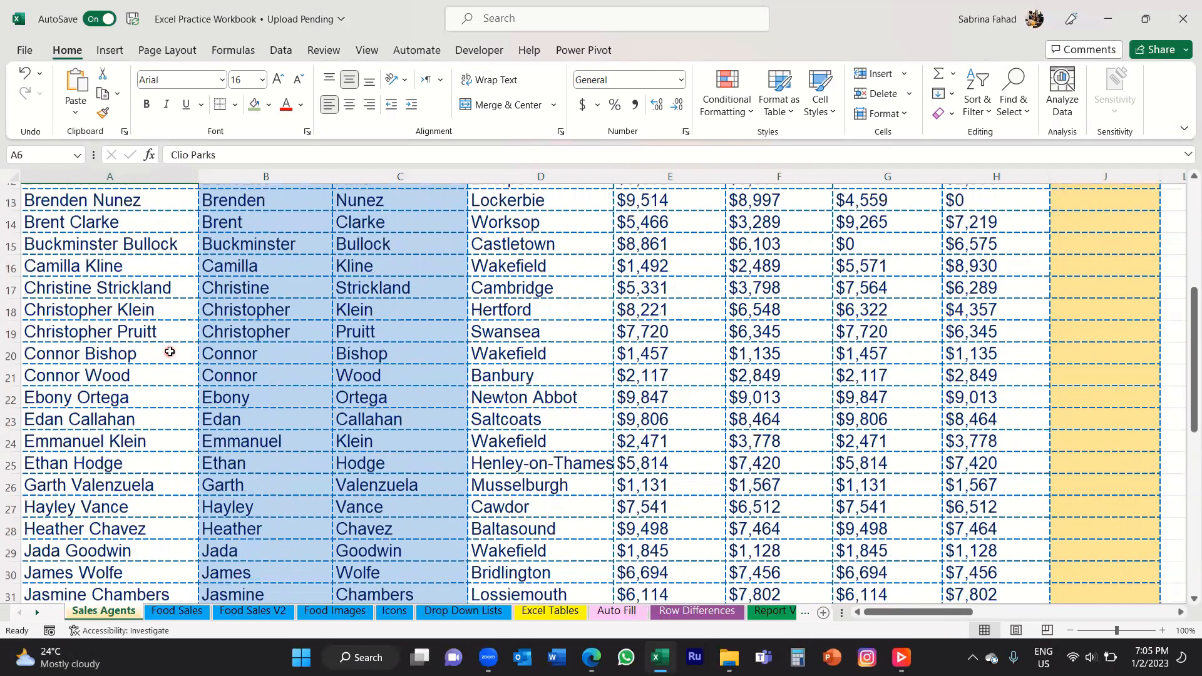
scroll(169, 351, up, 4)
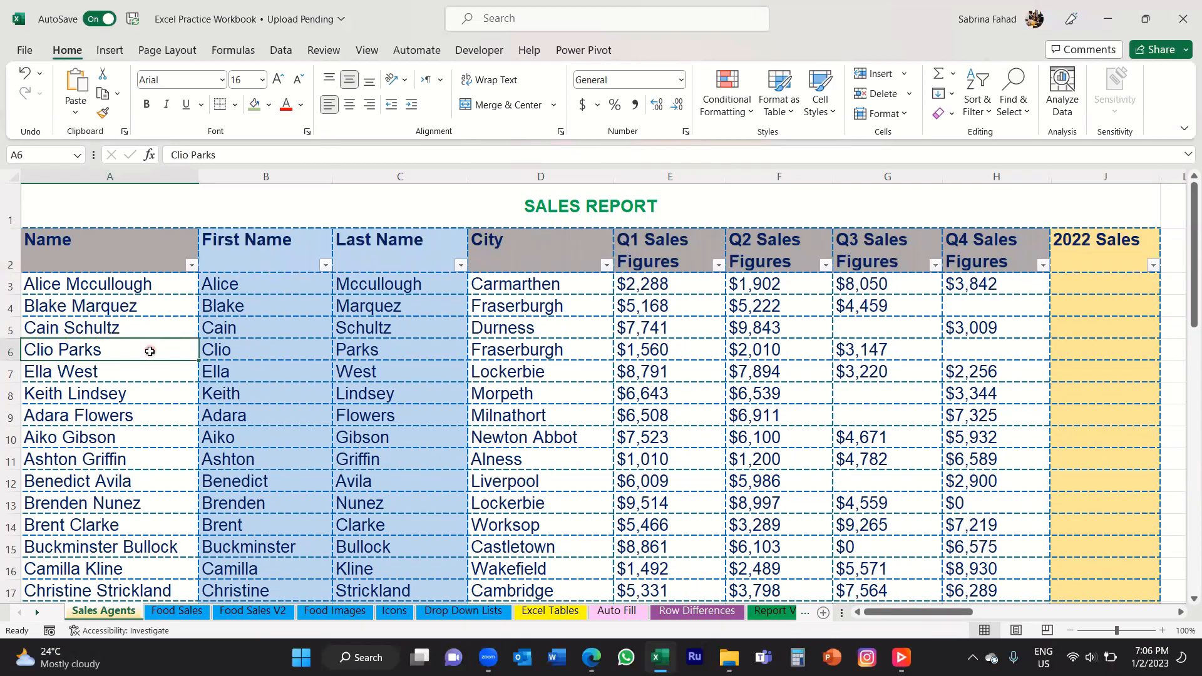
Review the available Freeze Panes options without applying one, and return to the sheet
click(369, 54)
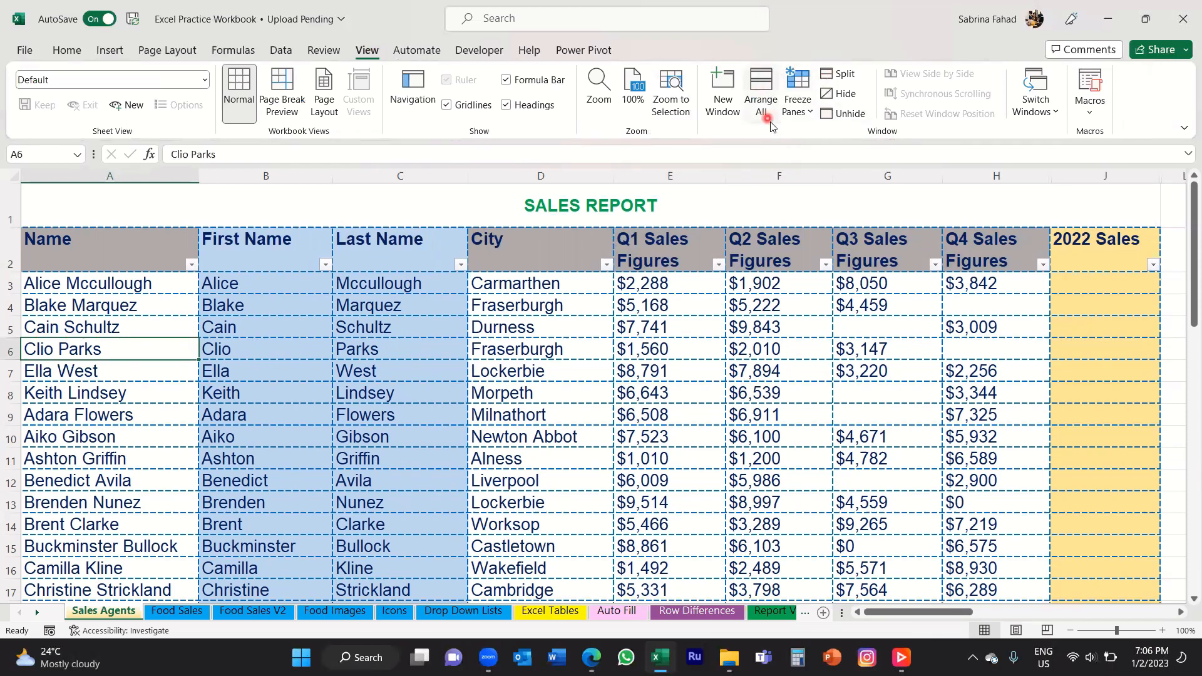
click(813, 113)
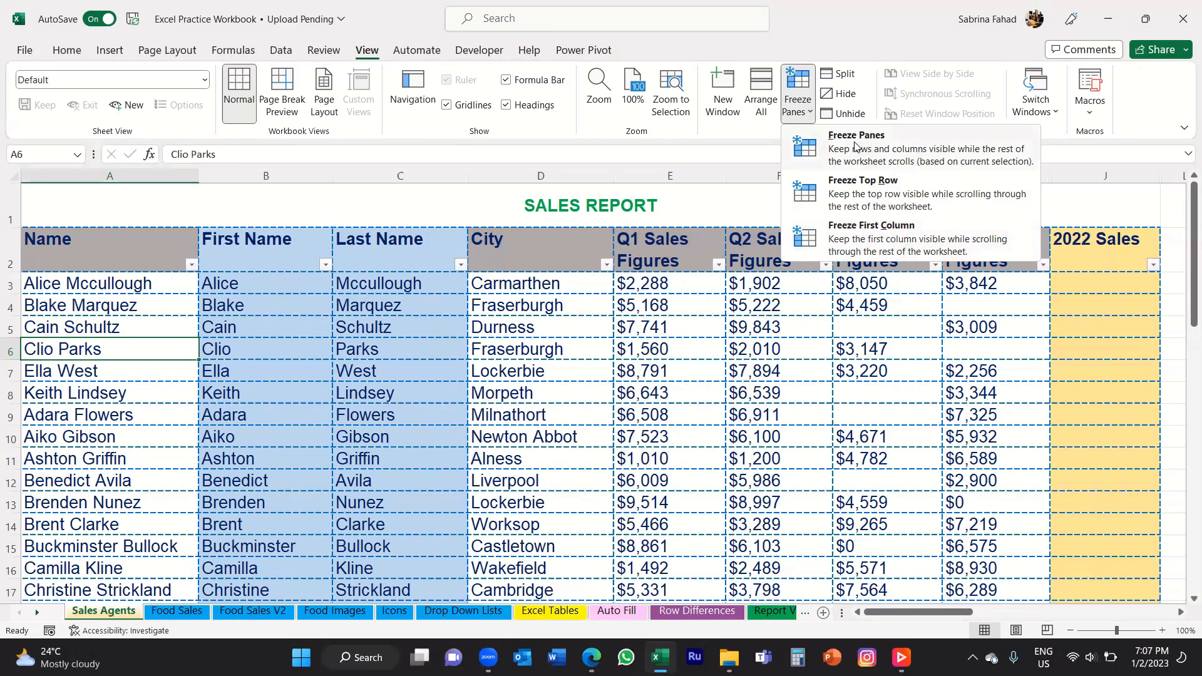
click(911, 136)
click(303, 311)
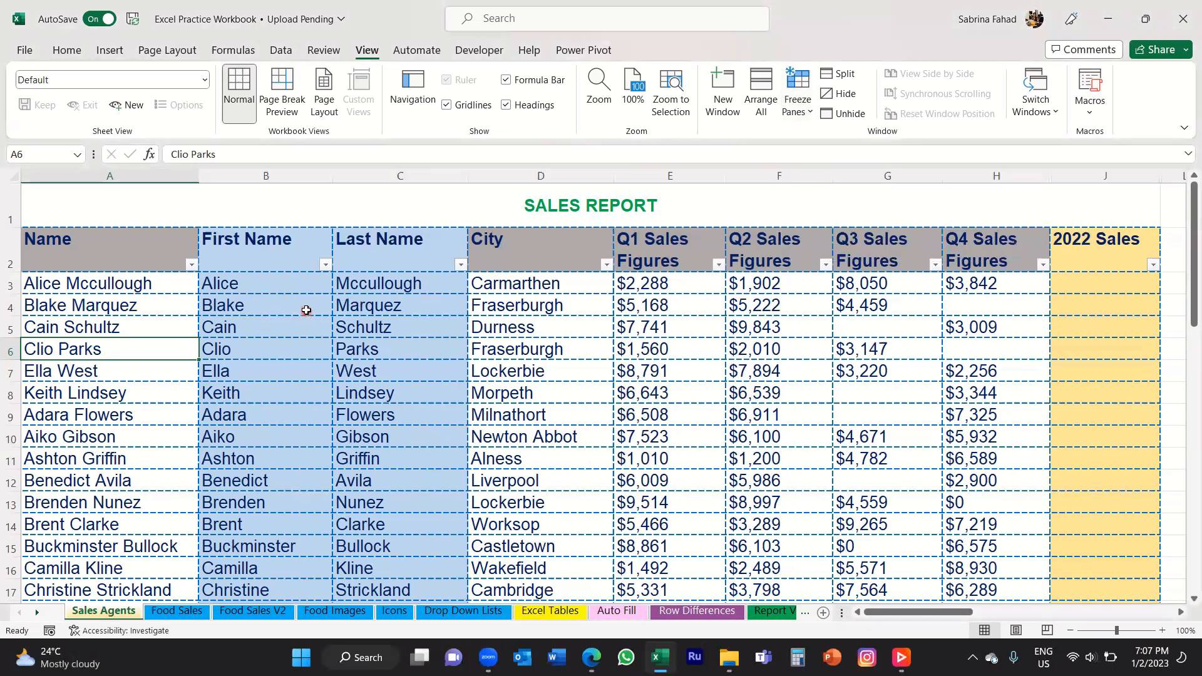
click(302, 312)
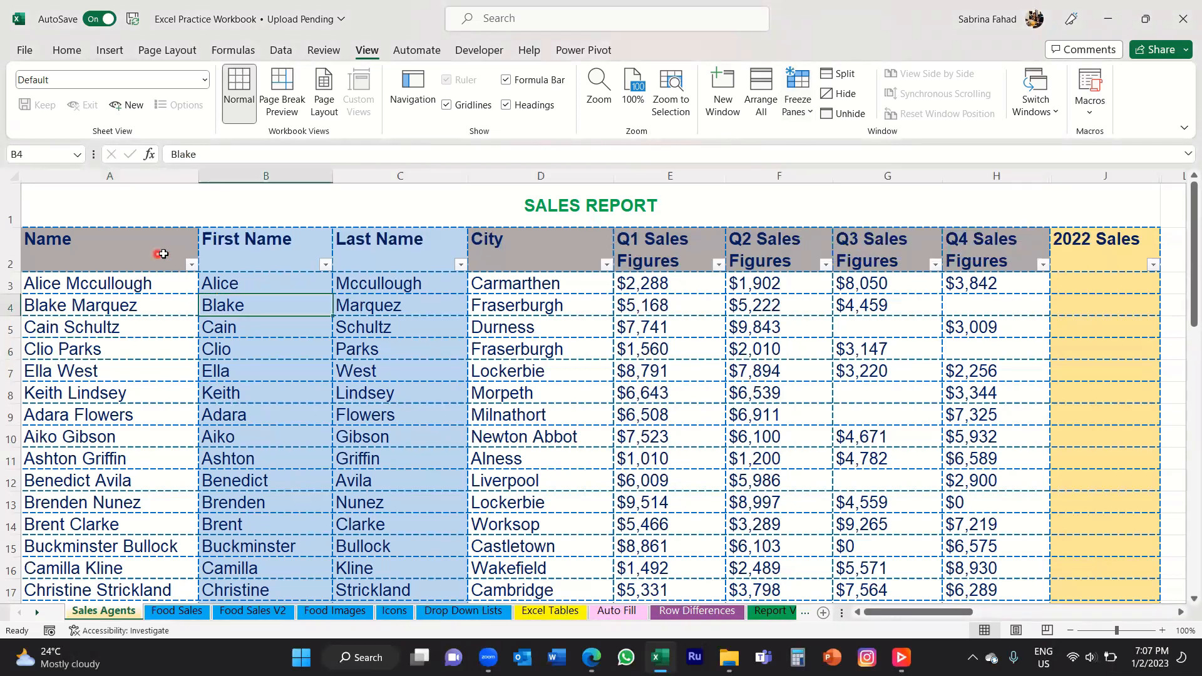
Check which rows and column should stay visible by selecting row 1, row 2, column A and cell B3 in turn
click(10, 198)
click(9, 250)
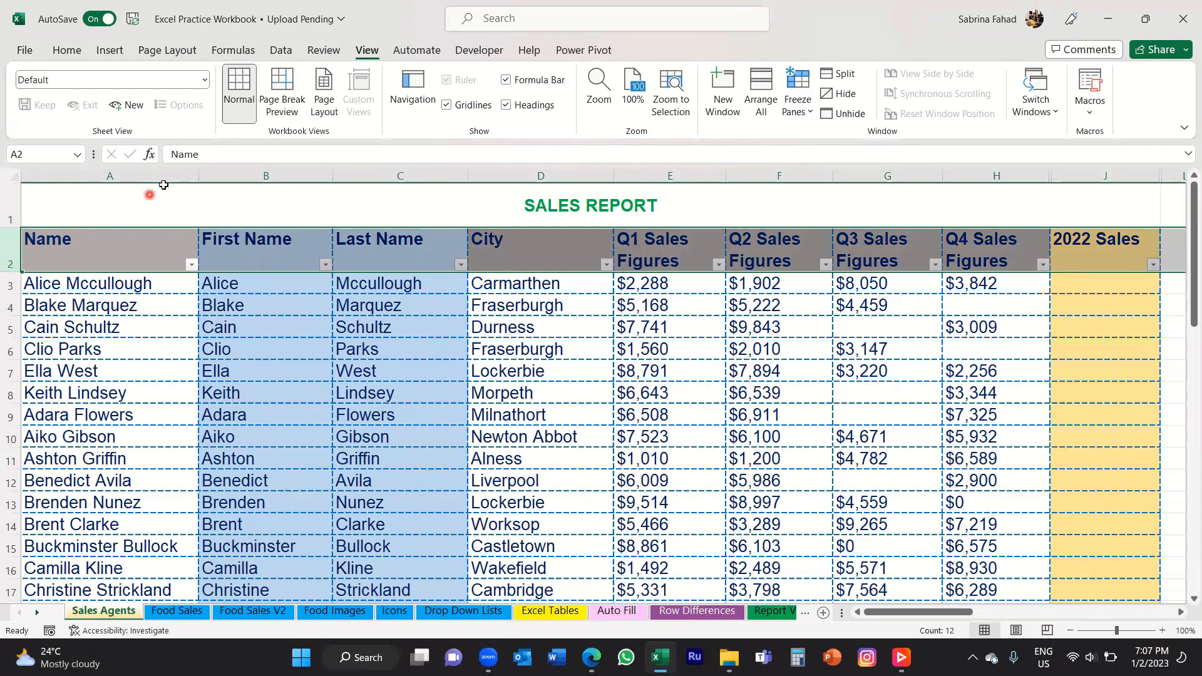
click(184, 170)
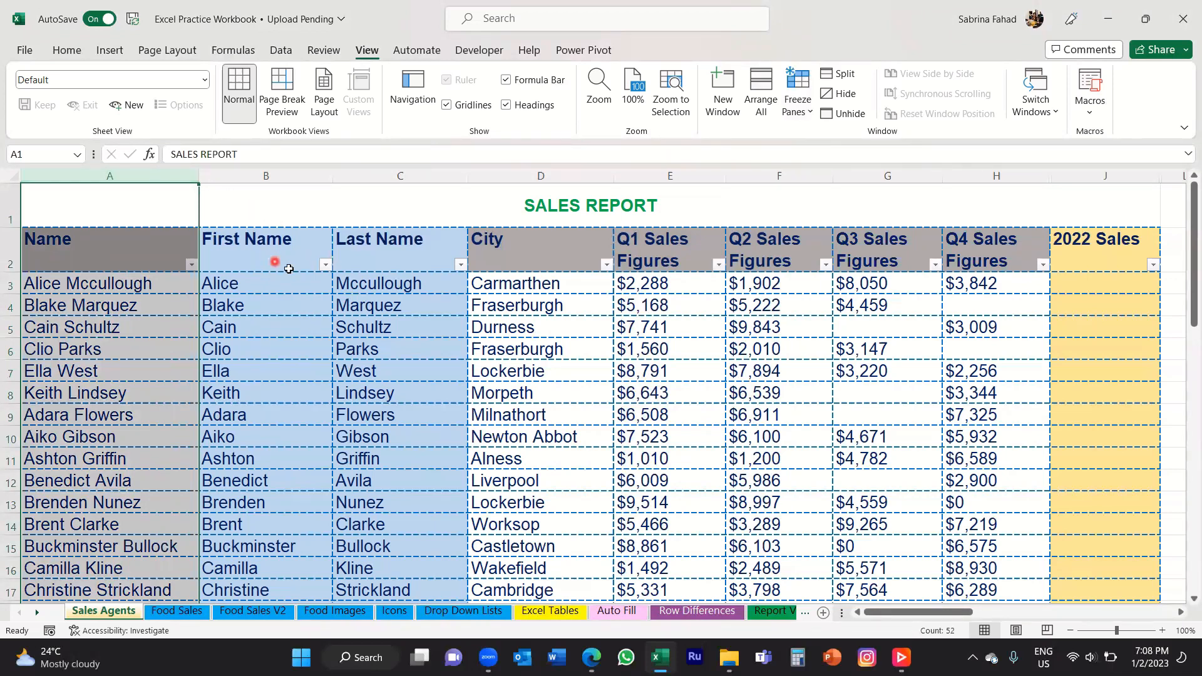
click(313, 285)
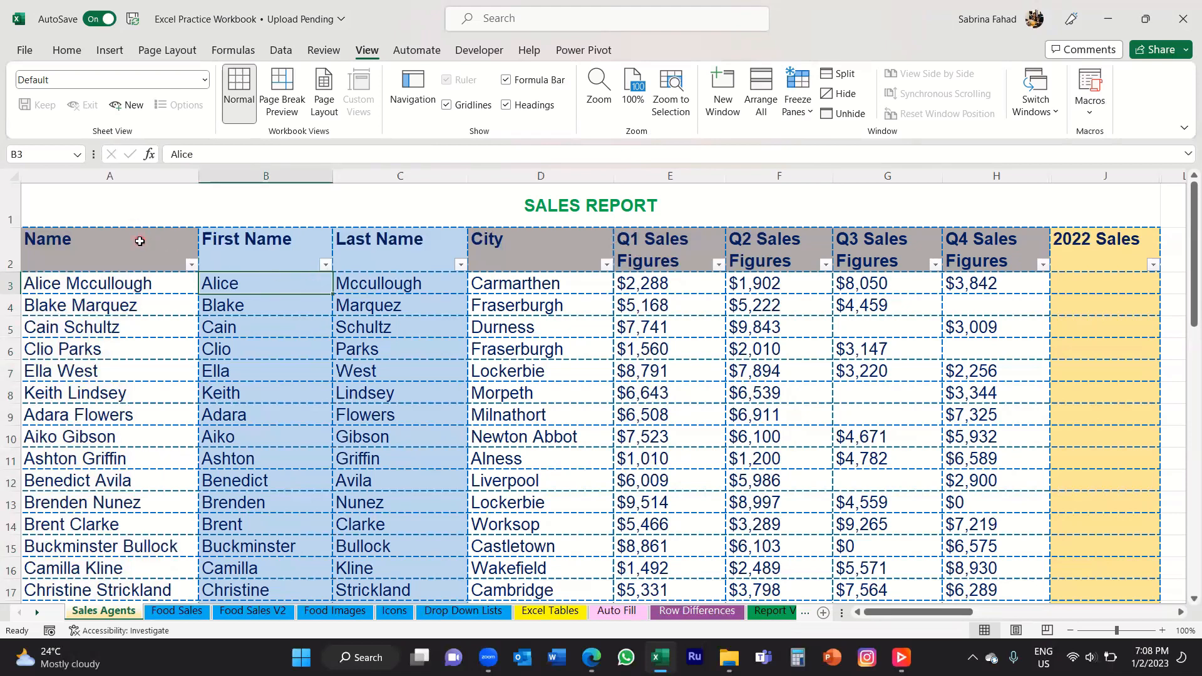
Fill all of column A, which holds the full names, with standard yellow
click(185, 174)
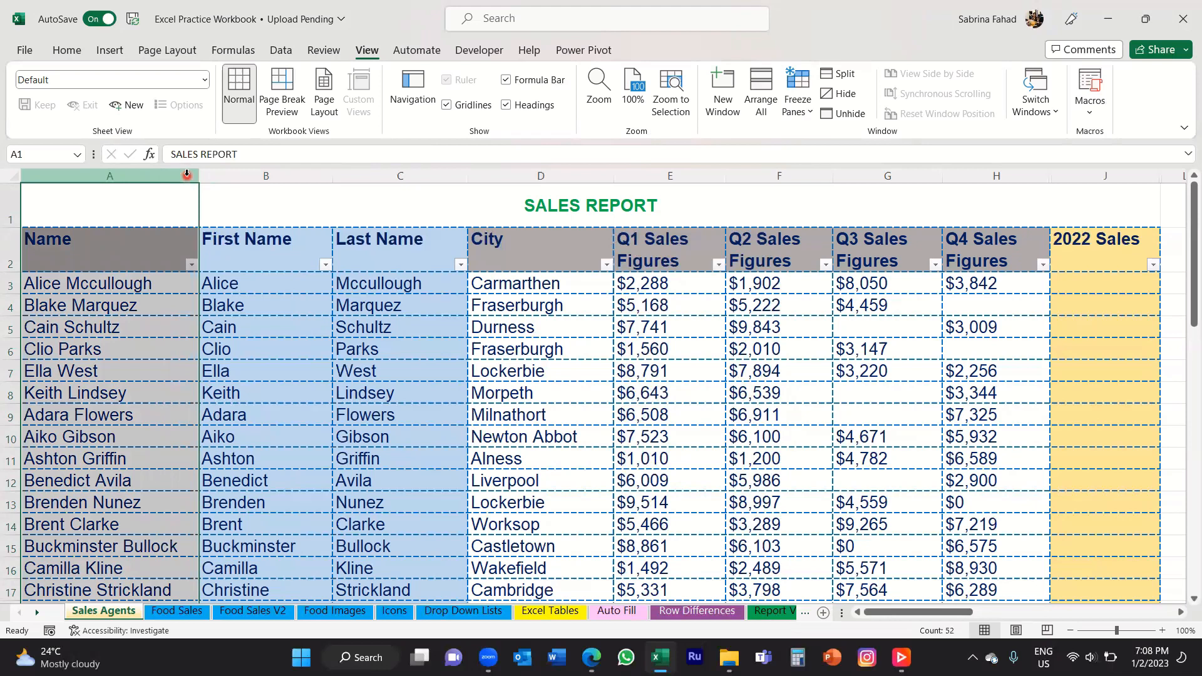
click(70, 51)
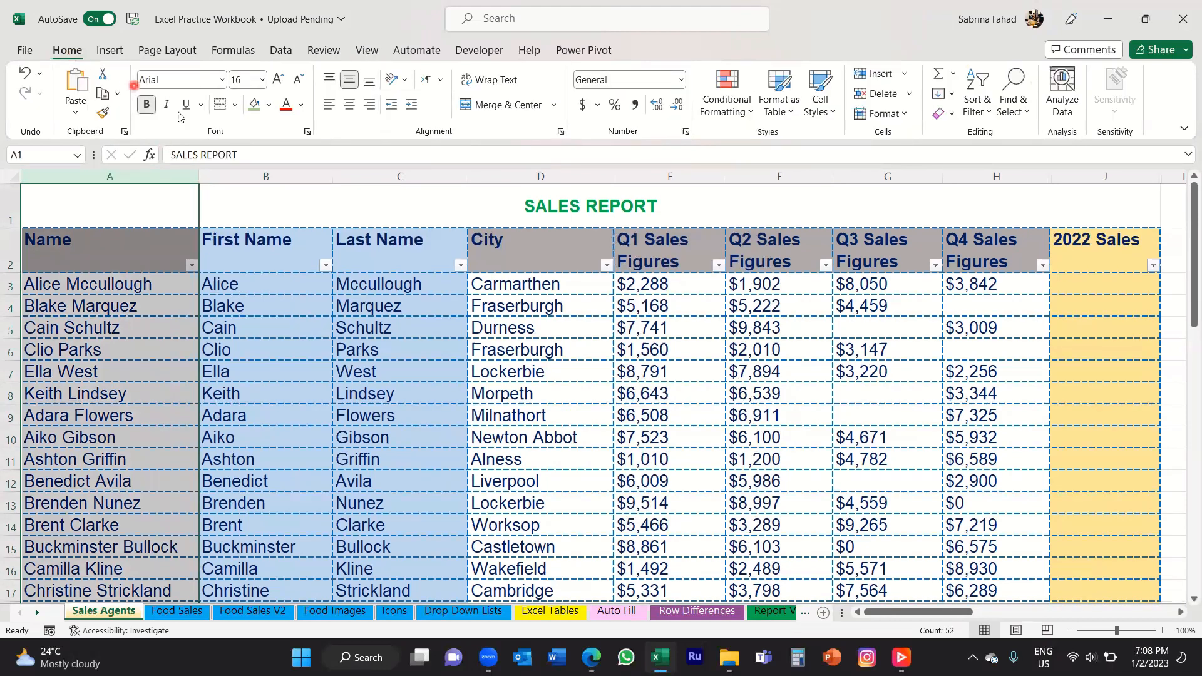
click(270, 114)
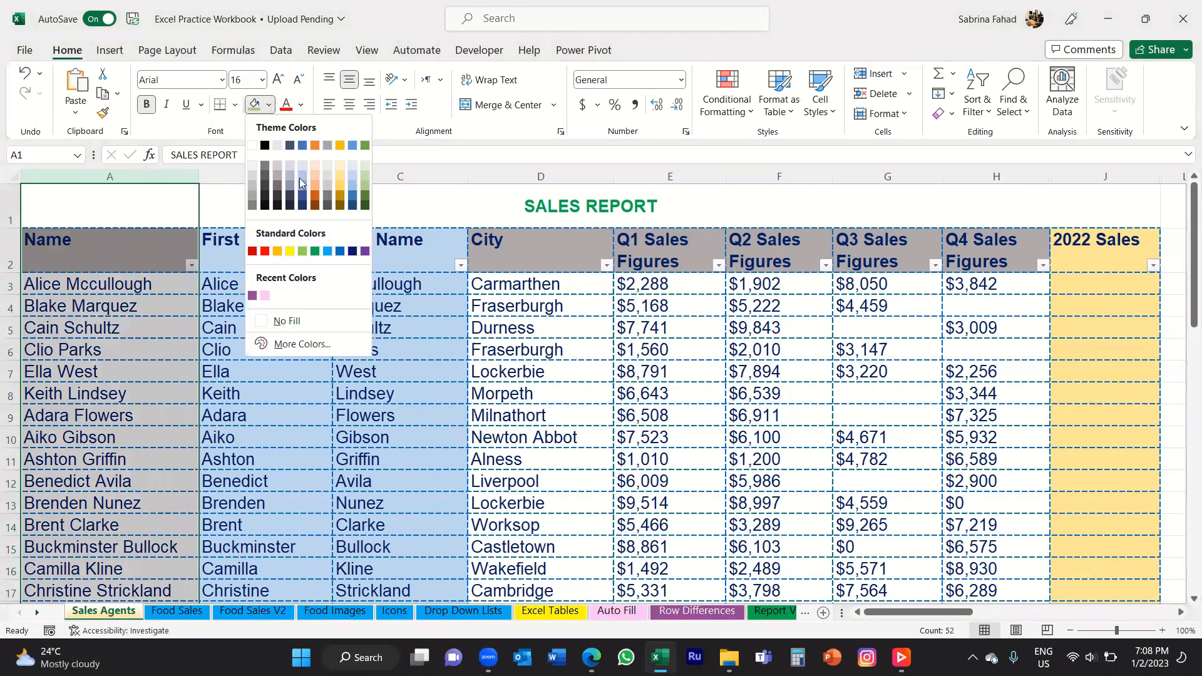
click(290, 252)
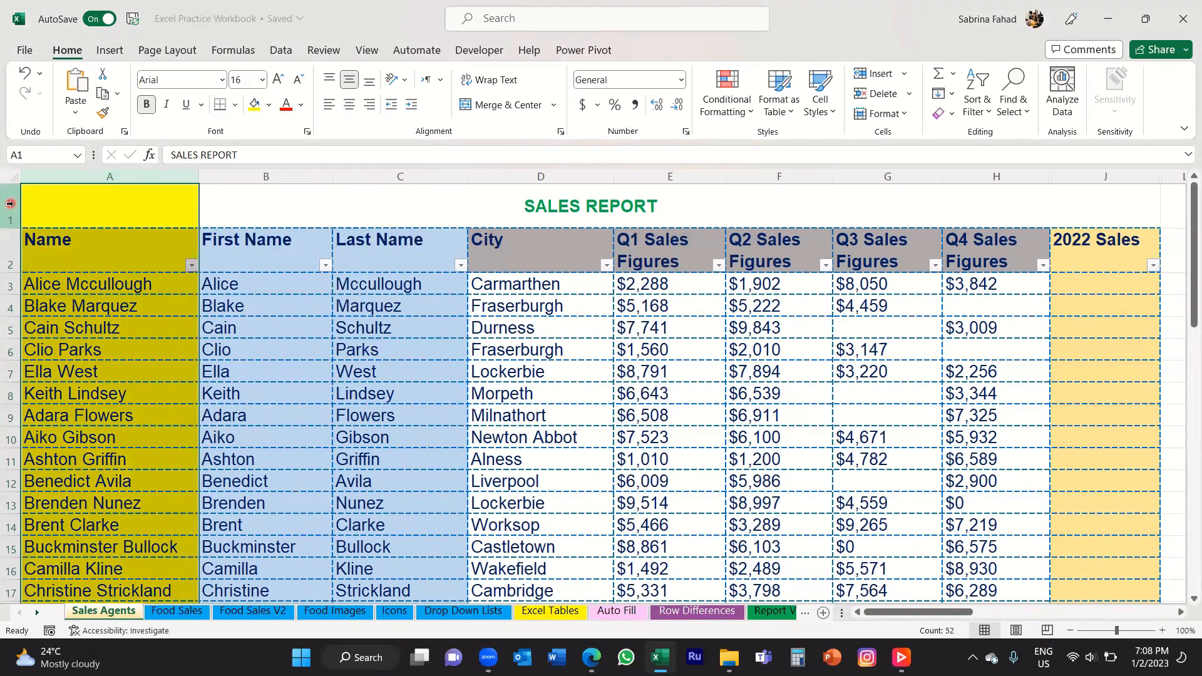
Fill the title and header rows, rows 1 and 2, with the same yellow
drag(10, 204, 10, 250)
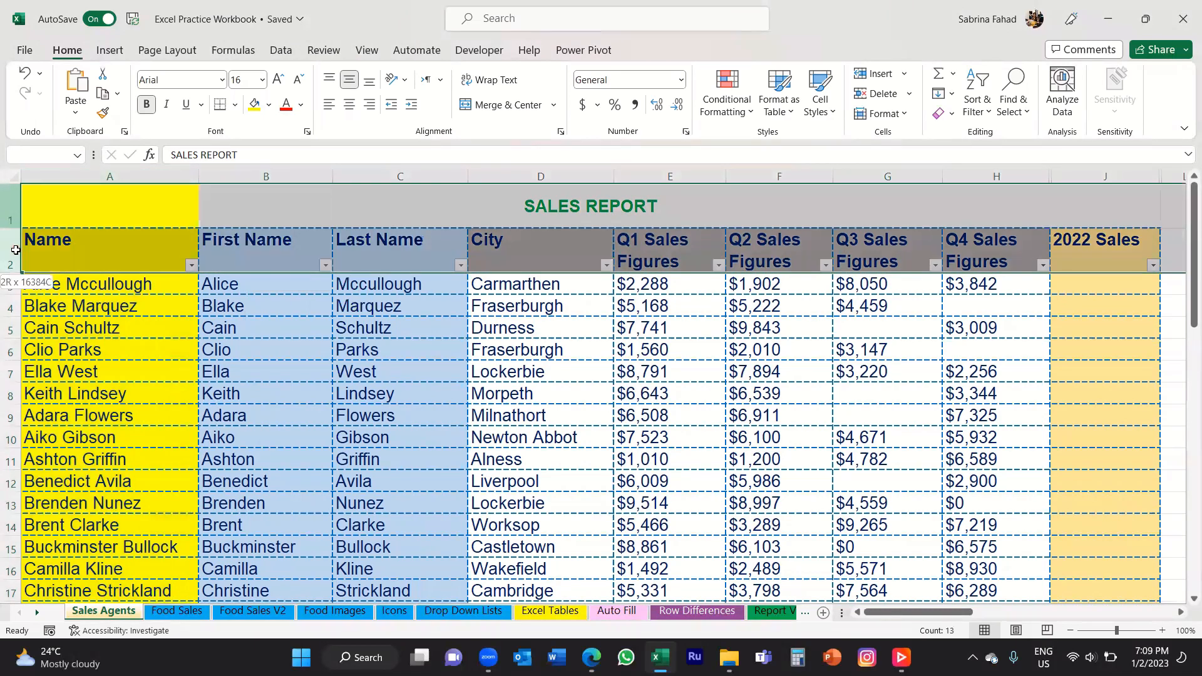
click(255, 105)
click(440, 289)
Recheck the highlighted rows 1 and 2 and column A, and select cell B3 at their inner corner
drag(11, 204, 8, 256)
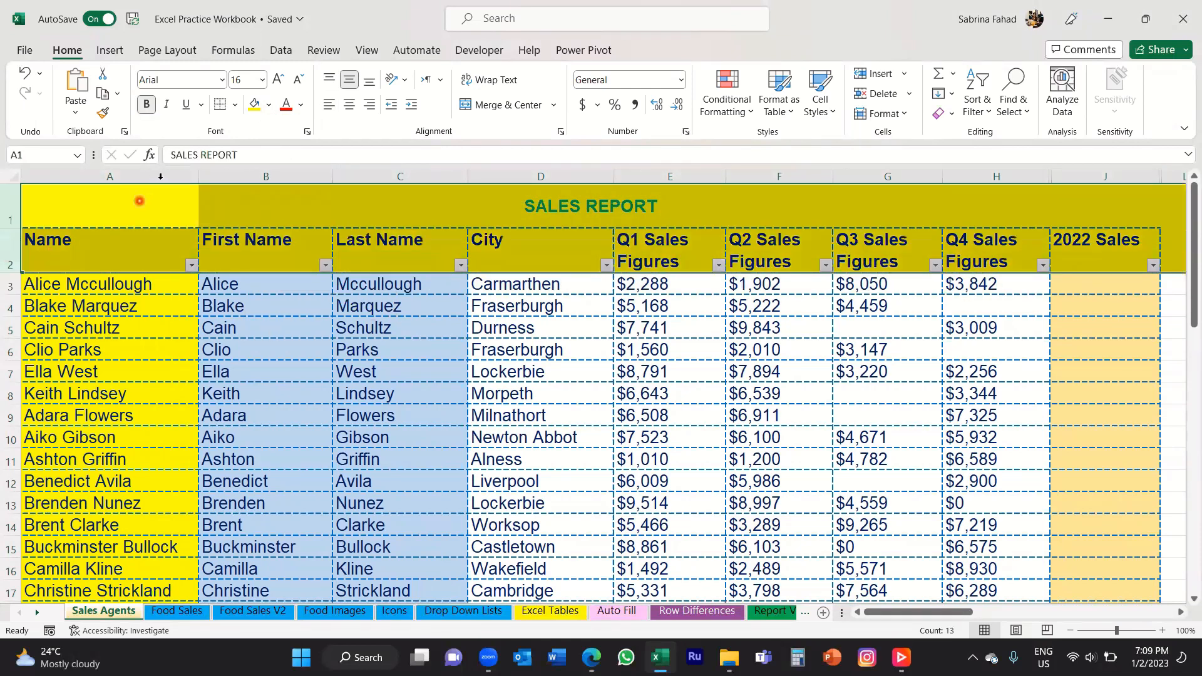
click(179, 173)
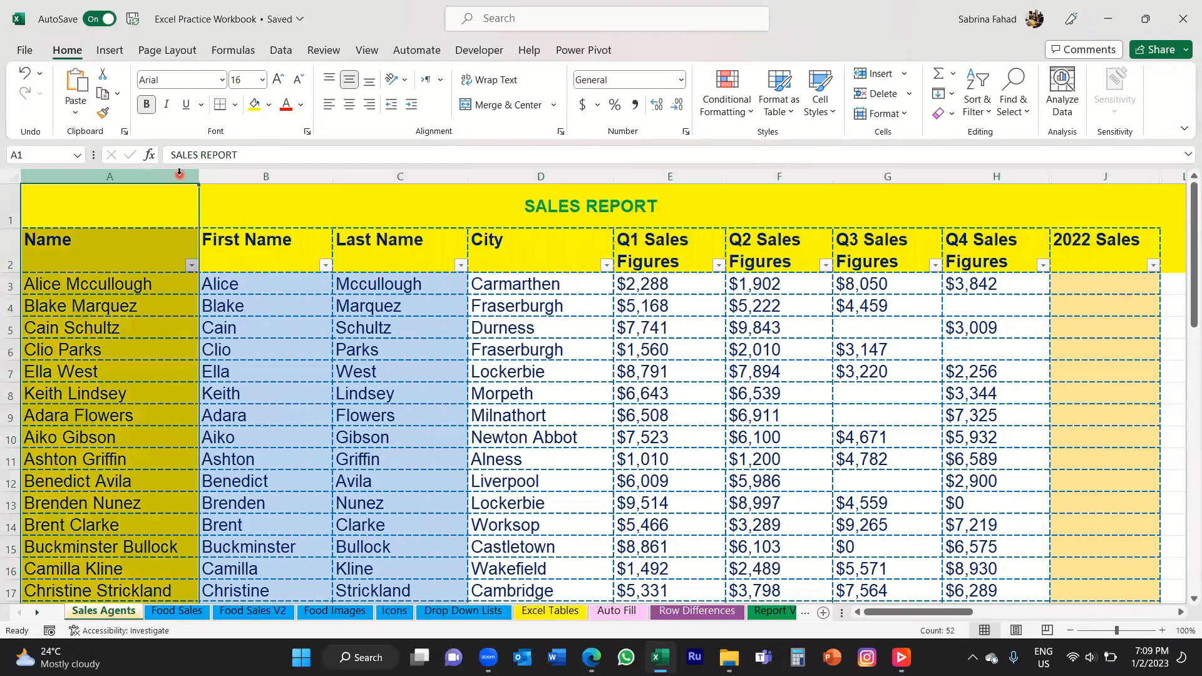
click(307, 266)
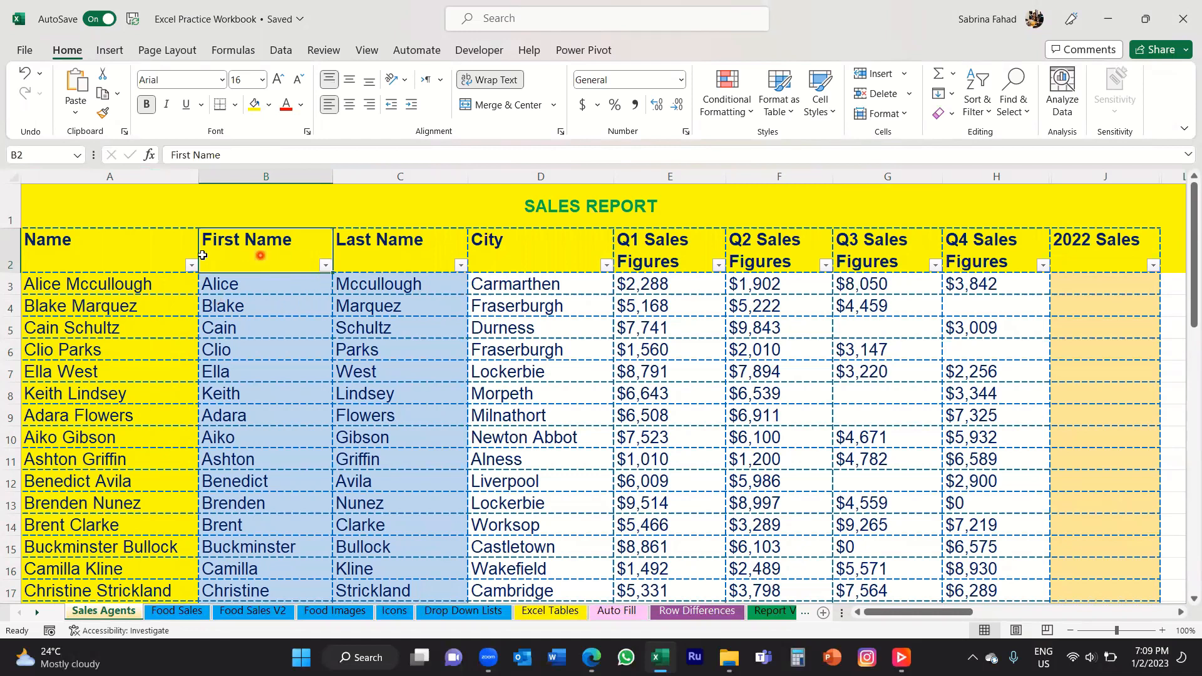
key(Return)
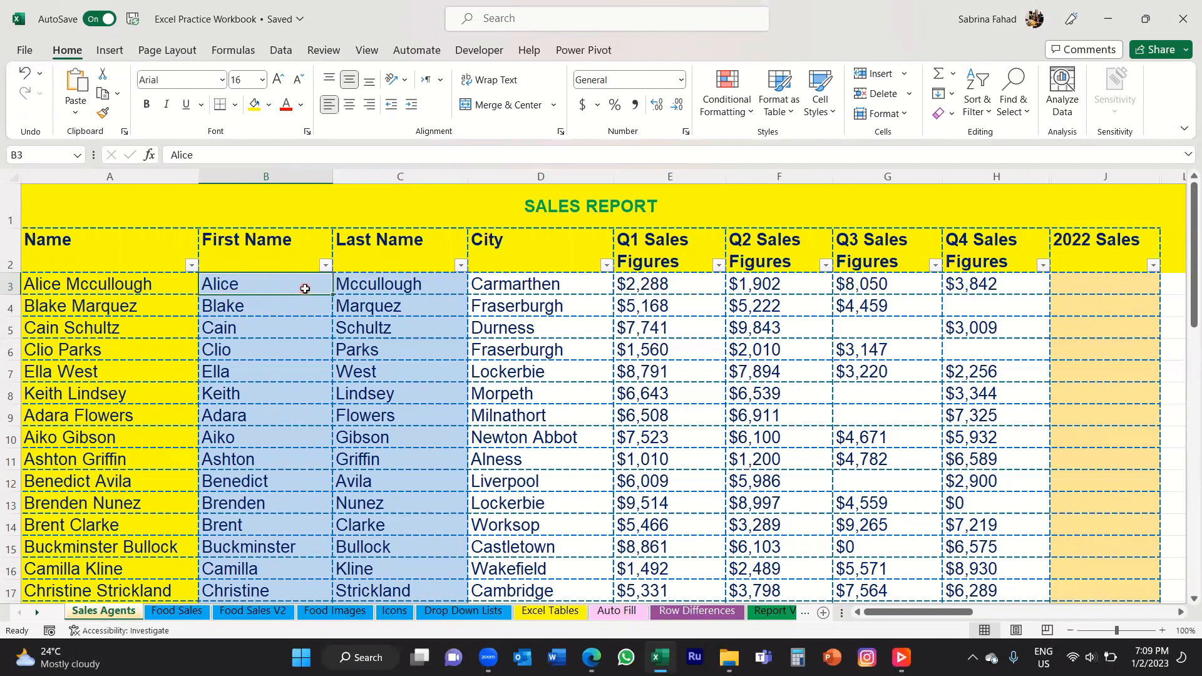
Freeze the panes at cell B3 so that rows 1 and 2 and column A stay visible
click(369, 55)
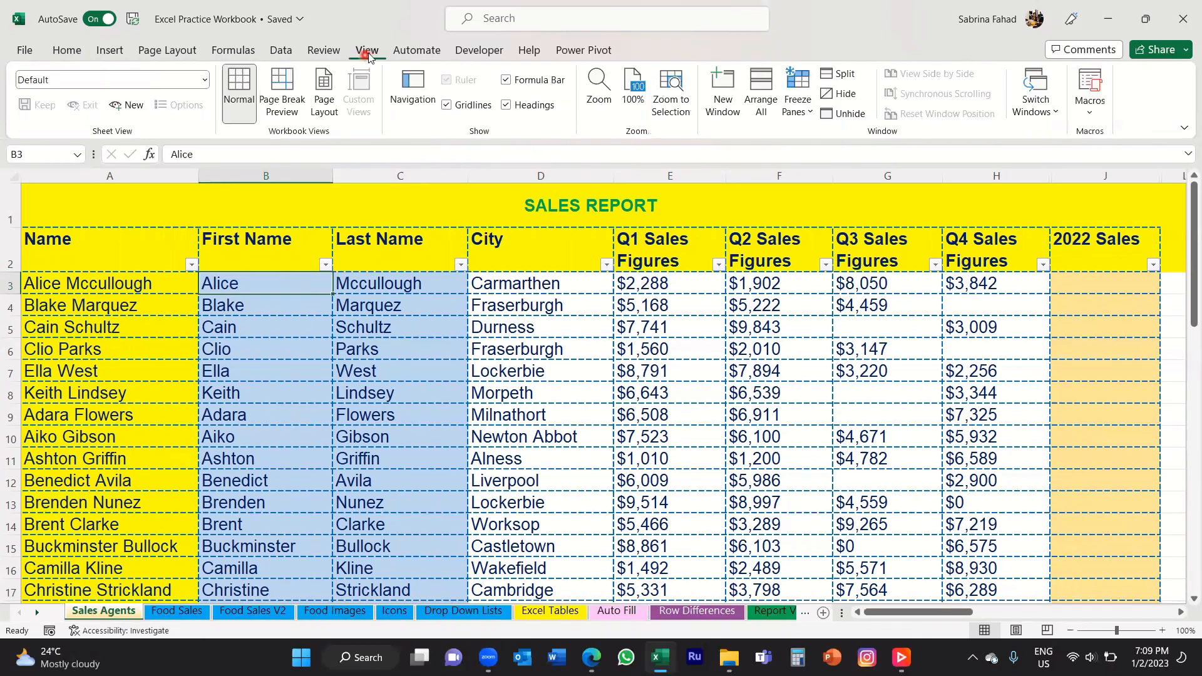
click(812, 114)
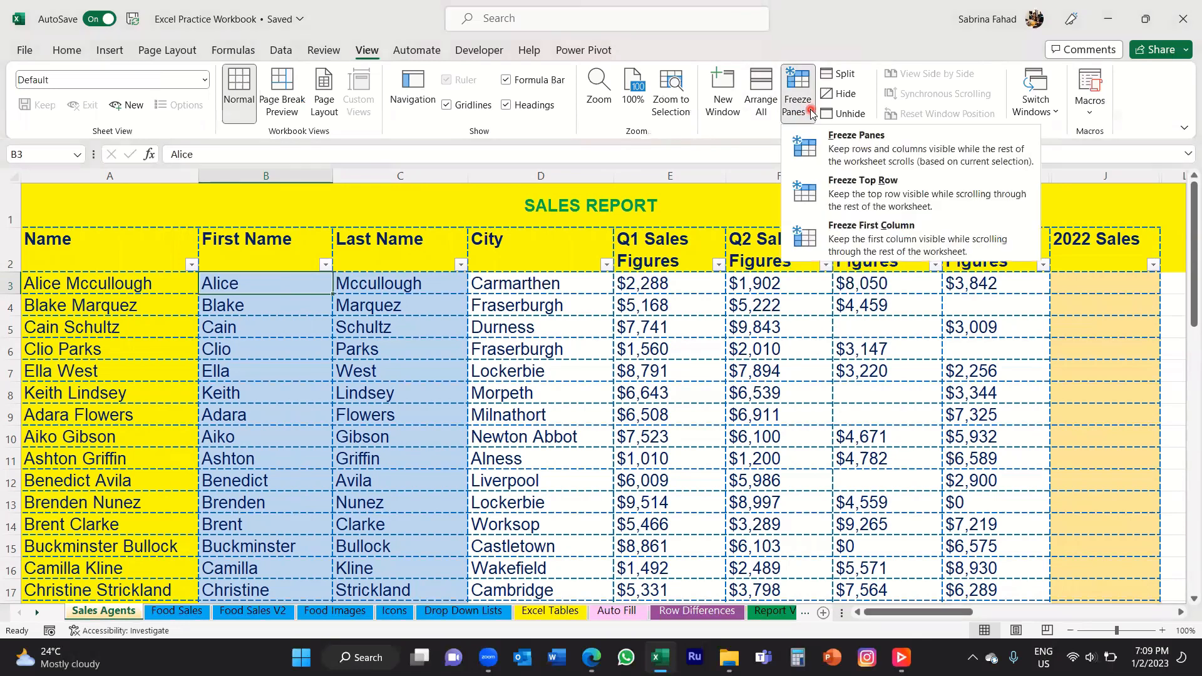
click(850, 146)
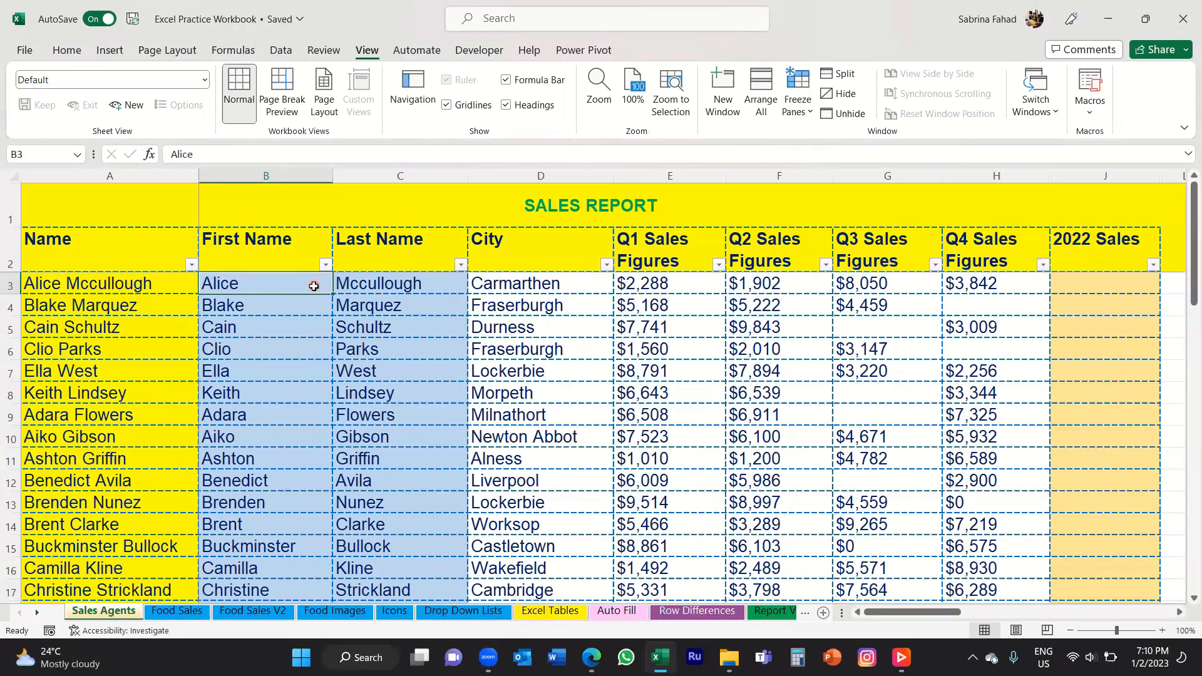
Check the frozen title and header rows and the Name column by viewing lower rows and columns farther across
scroll(314, 286, down, 4)
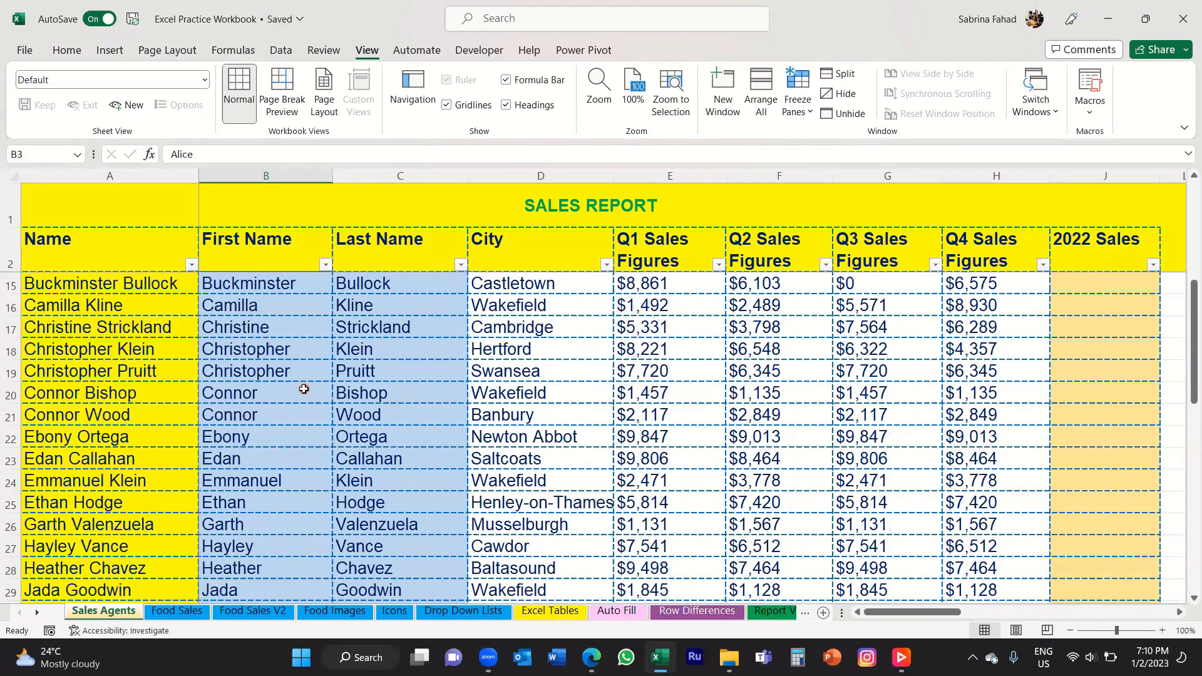
scroll(304, 390, down, 1)
scroll(301, 390, down, 3)
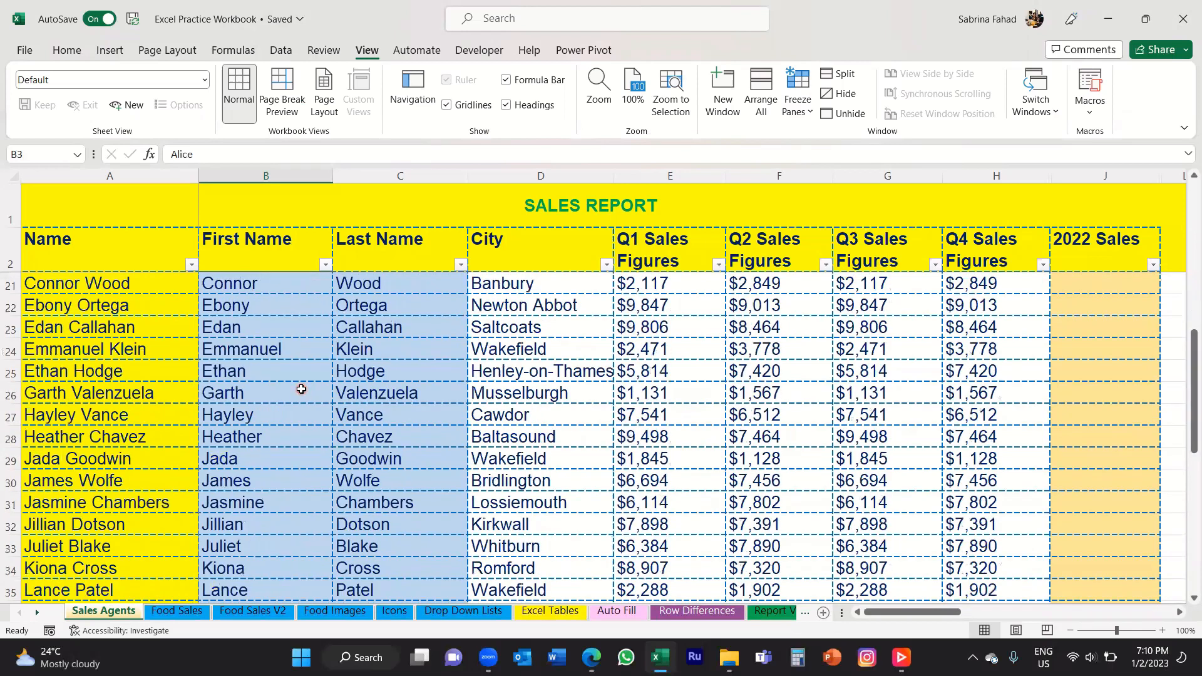
scroll(300, 390, down, 1)
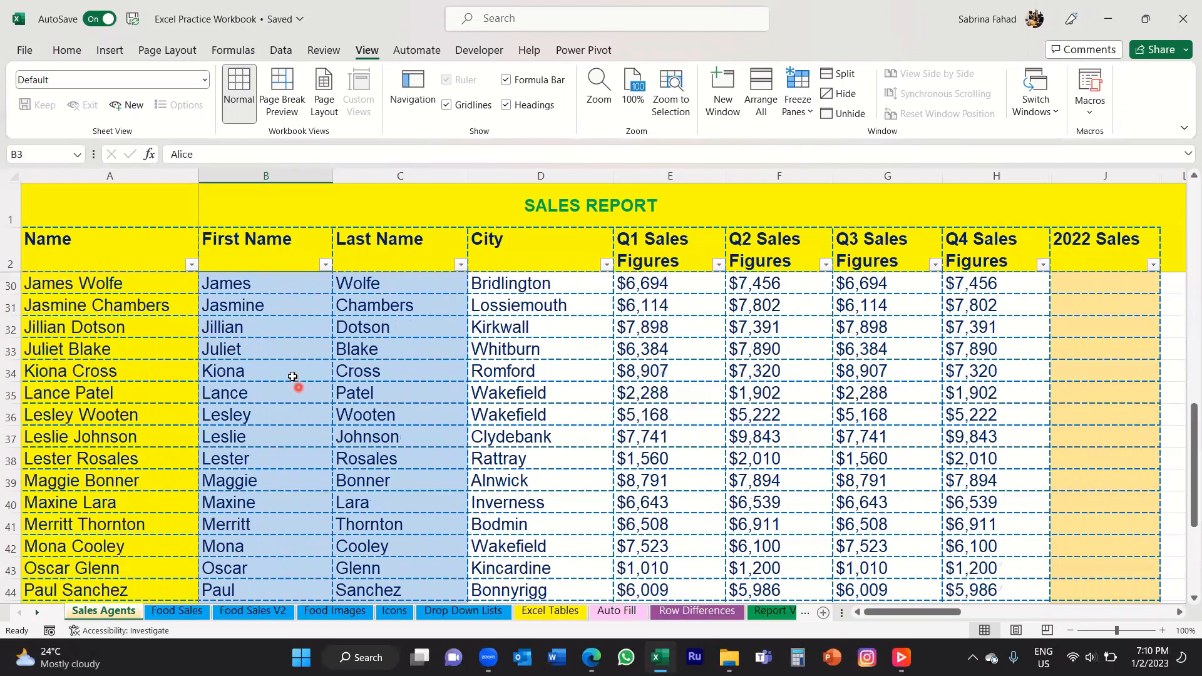
drag(875, 616, 929, 619)
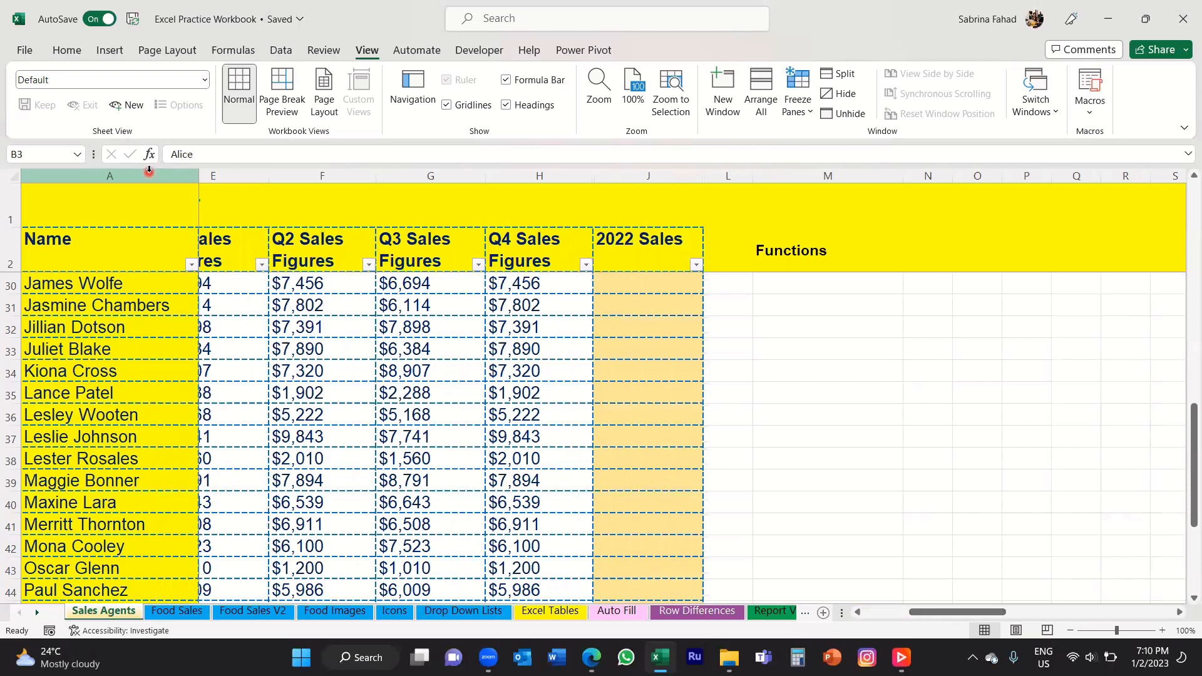
drag(943, 612, 884, 613)
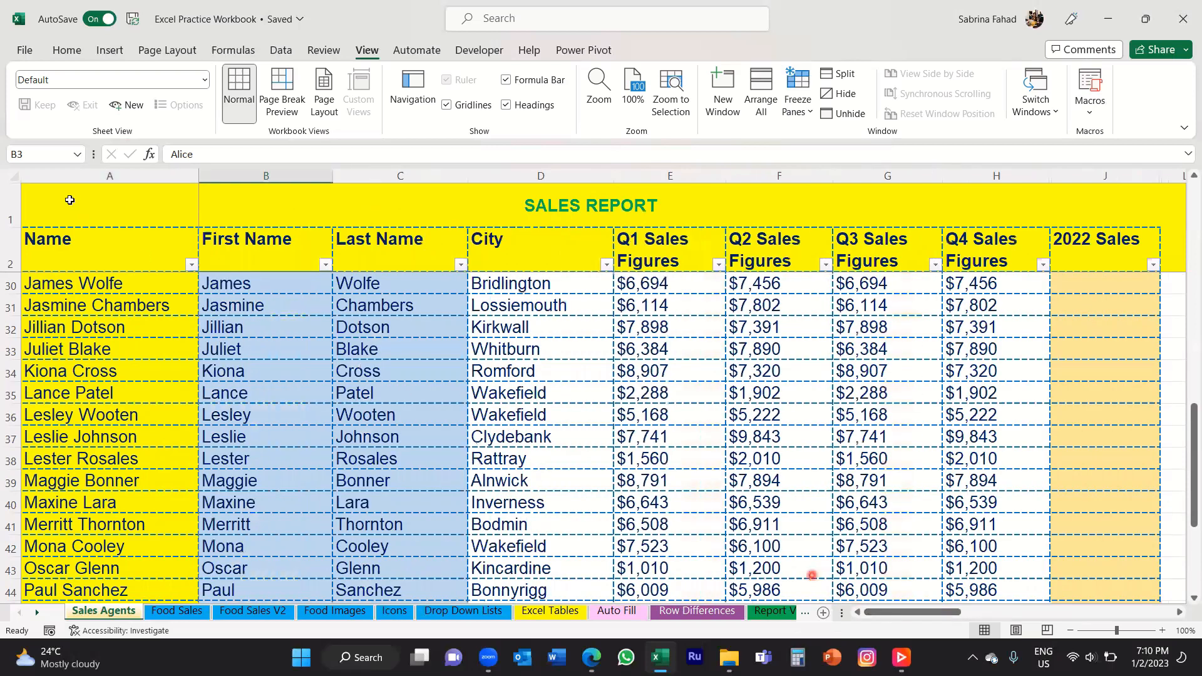
Unfreeze all rows and columns on the Sales Agents sheet
click(133, 174)
click(811, 115)
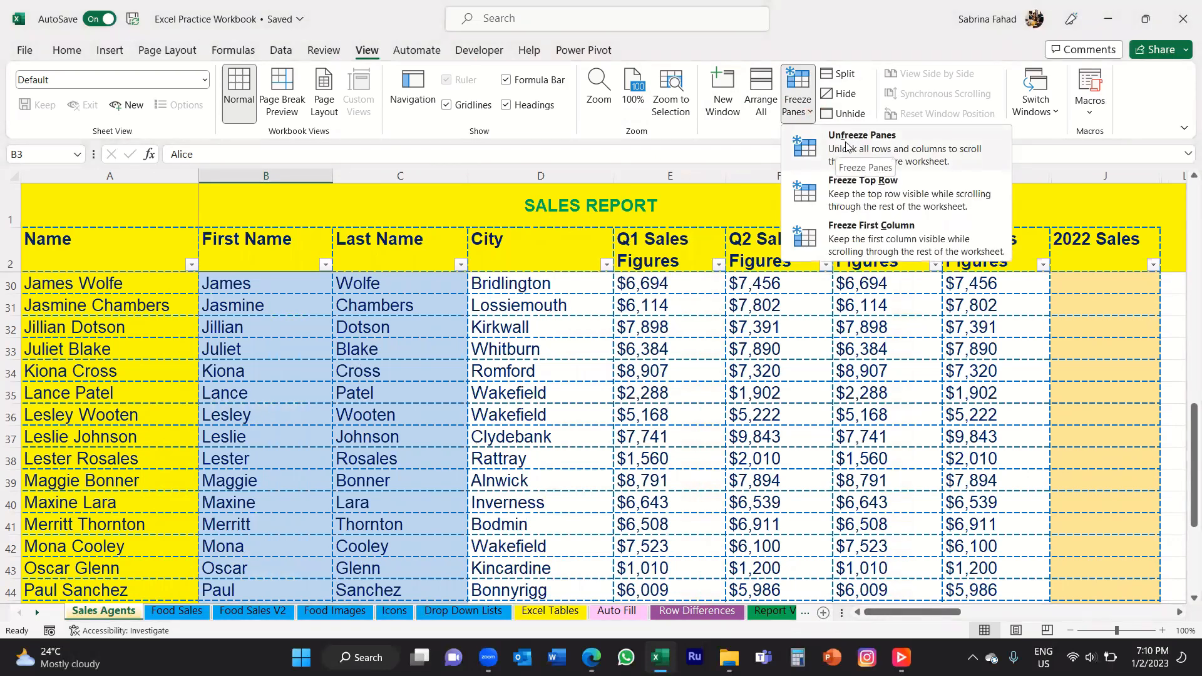
click(885, 154)
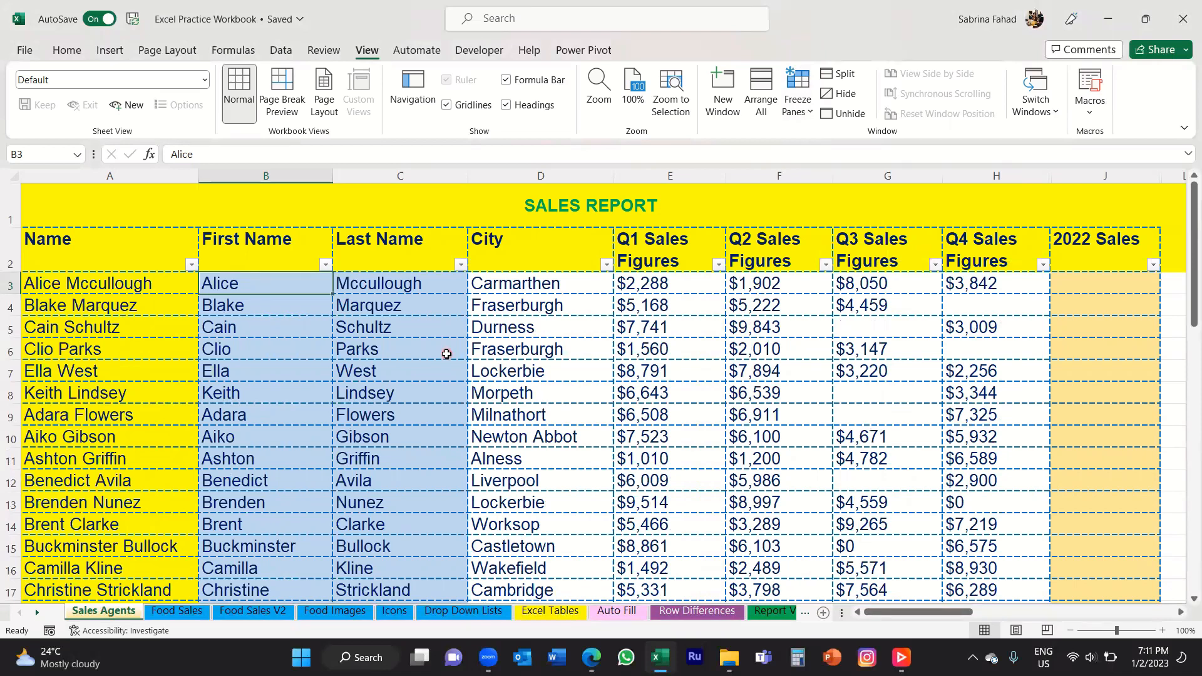
Review which rows and columns should stay visible by selecting the Name heading, rows 1 and 2, and column A
click(168, 249)
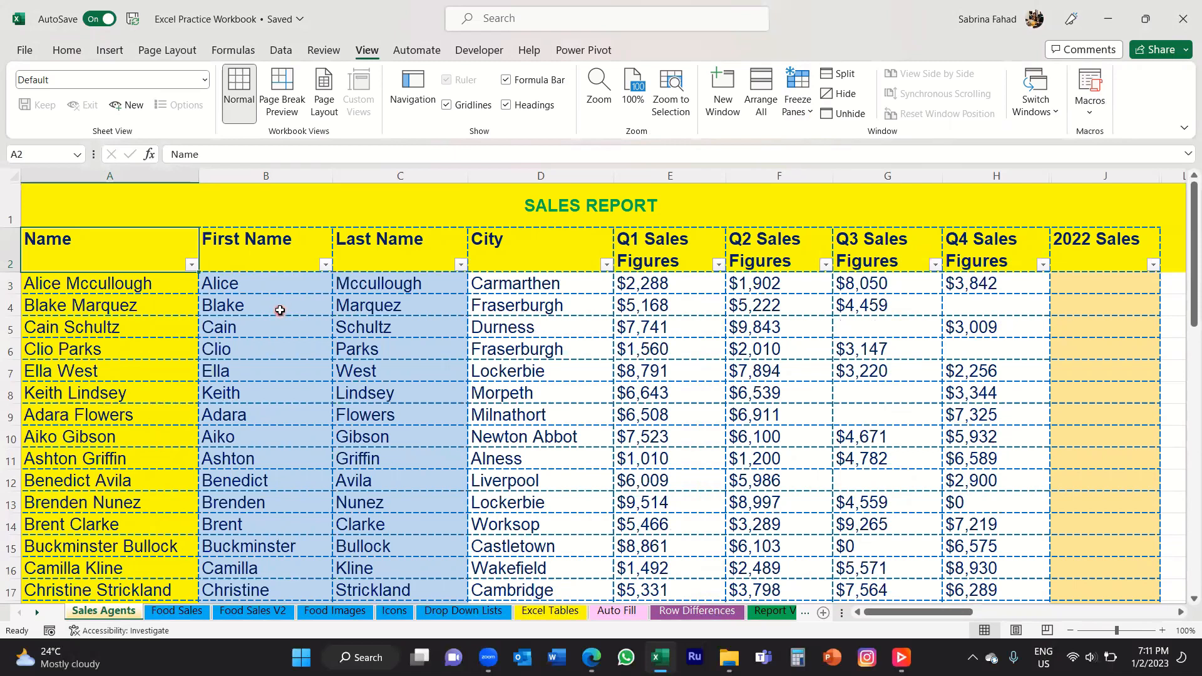
drag(10, 200, 10, 256)
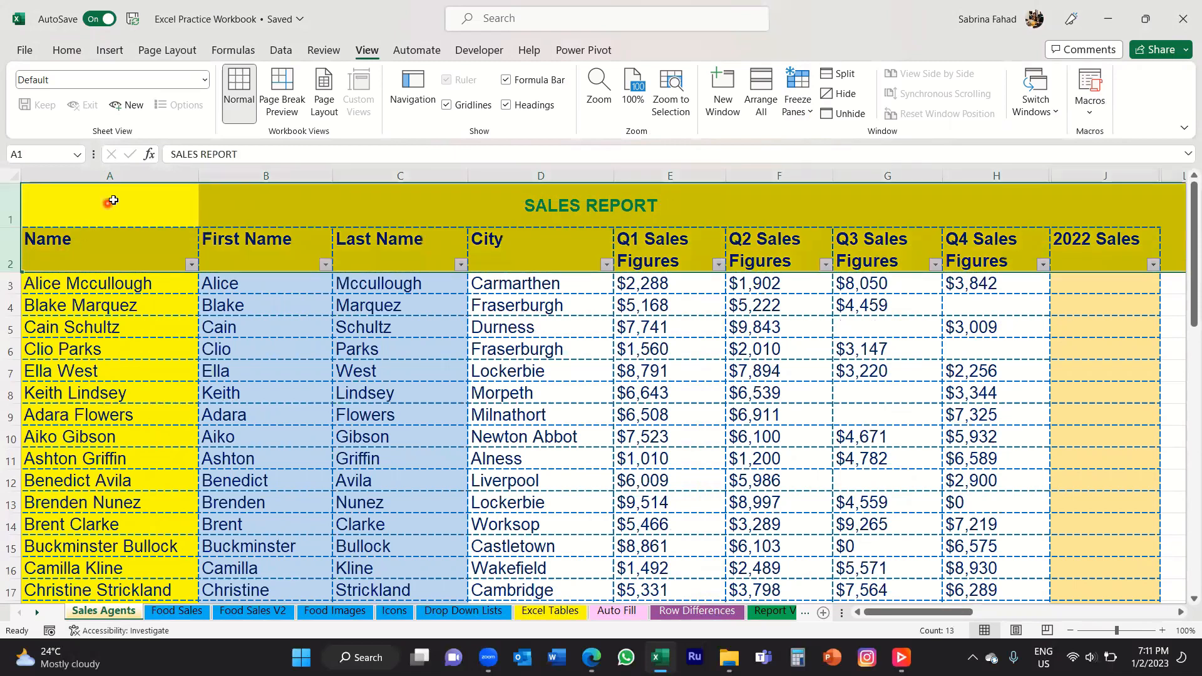
drag(154, 173, 294, 173)
drag(10, 207, 7, 258)
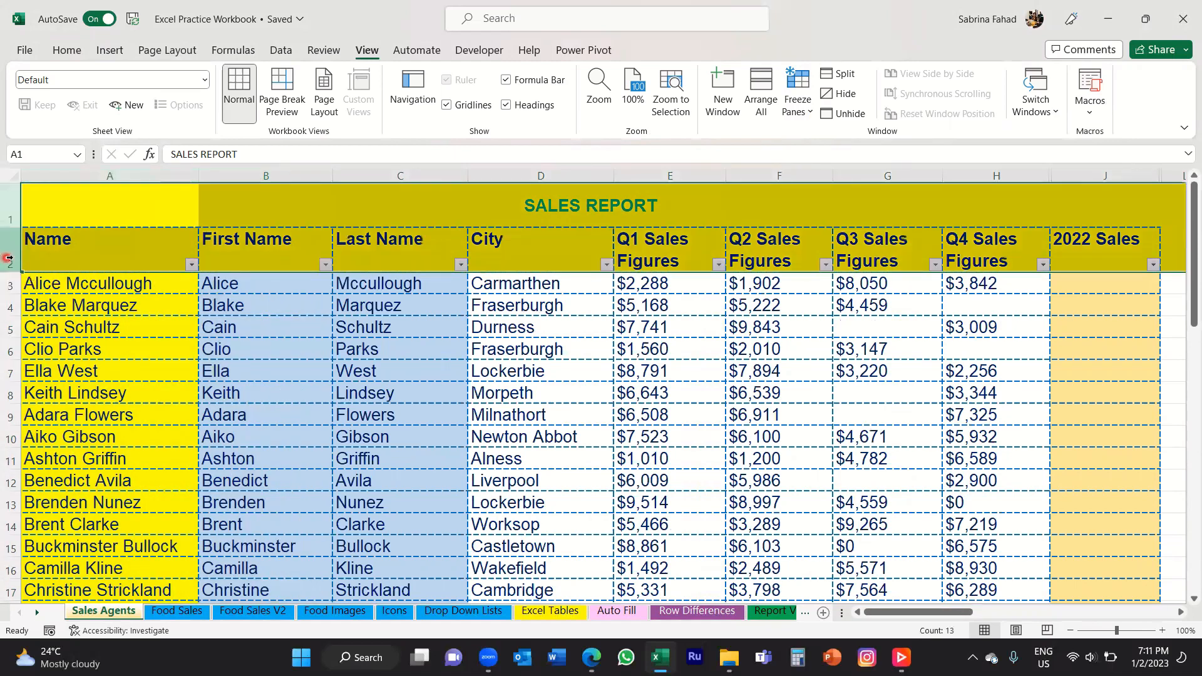
click(143, 176)
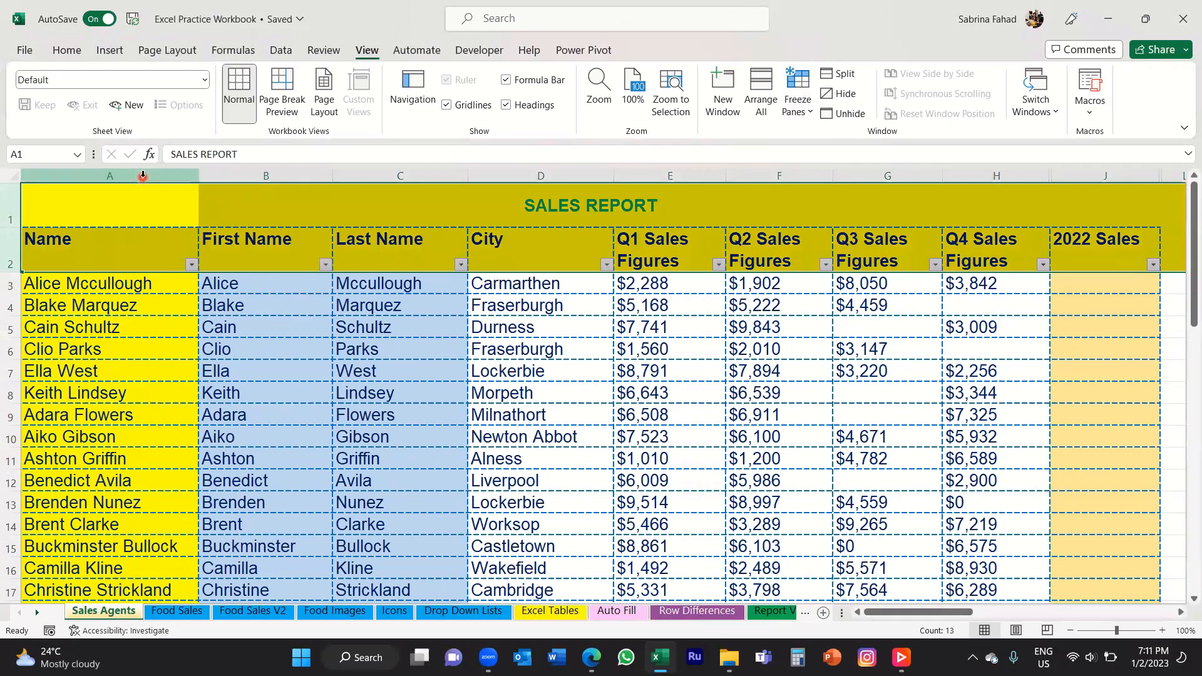
drag(143, 176, 293, 176)
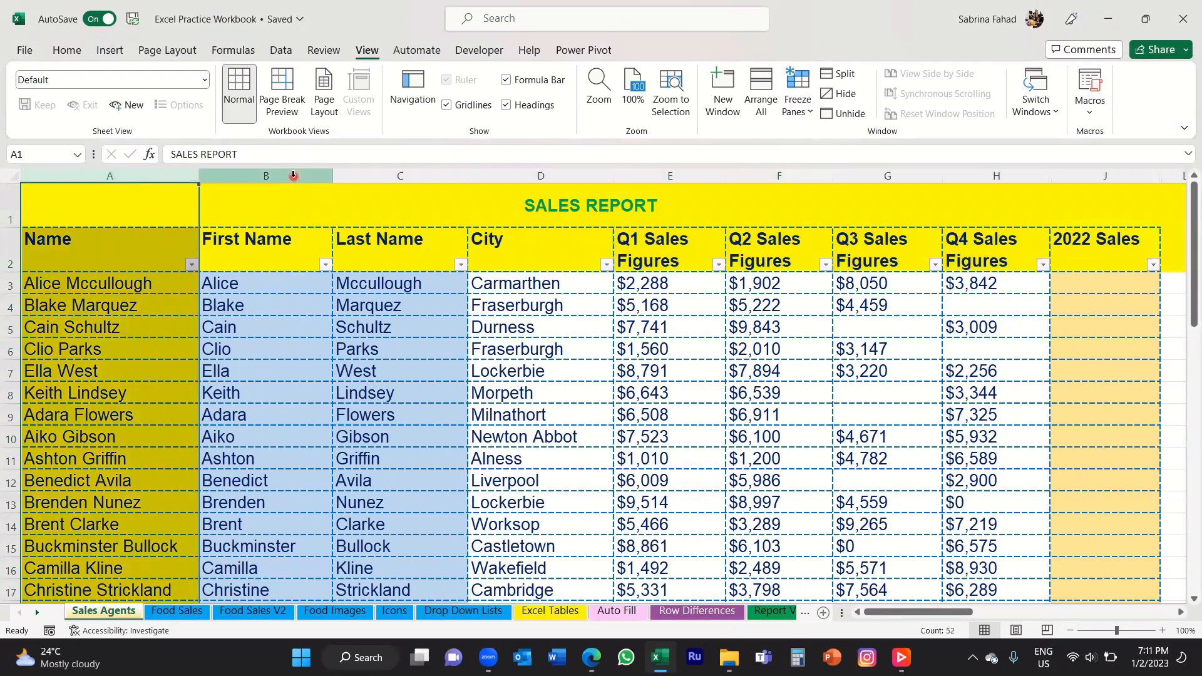
Fill all of column B, which holds the first names, with the same yellow, and deselect it at cell B1
click(293, 176)
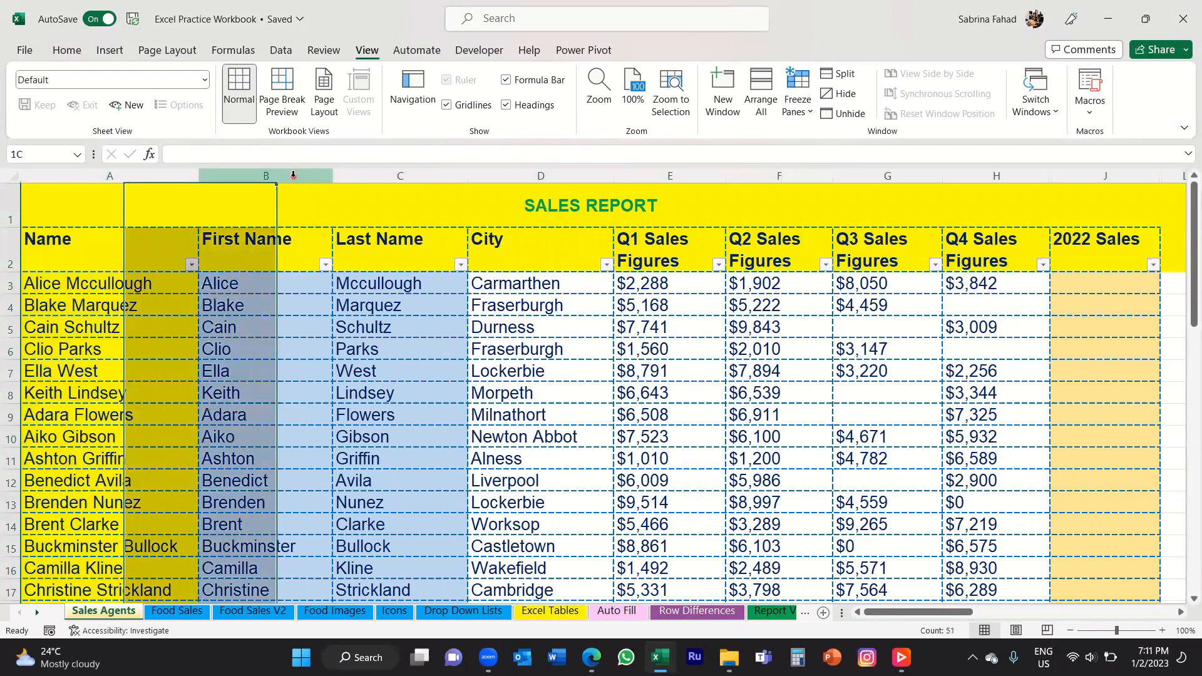
click(67, 52)
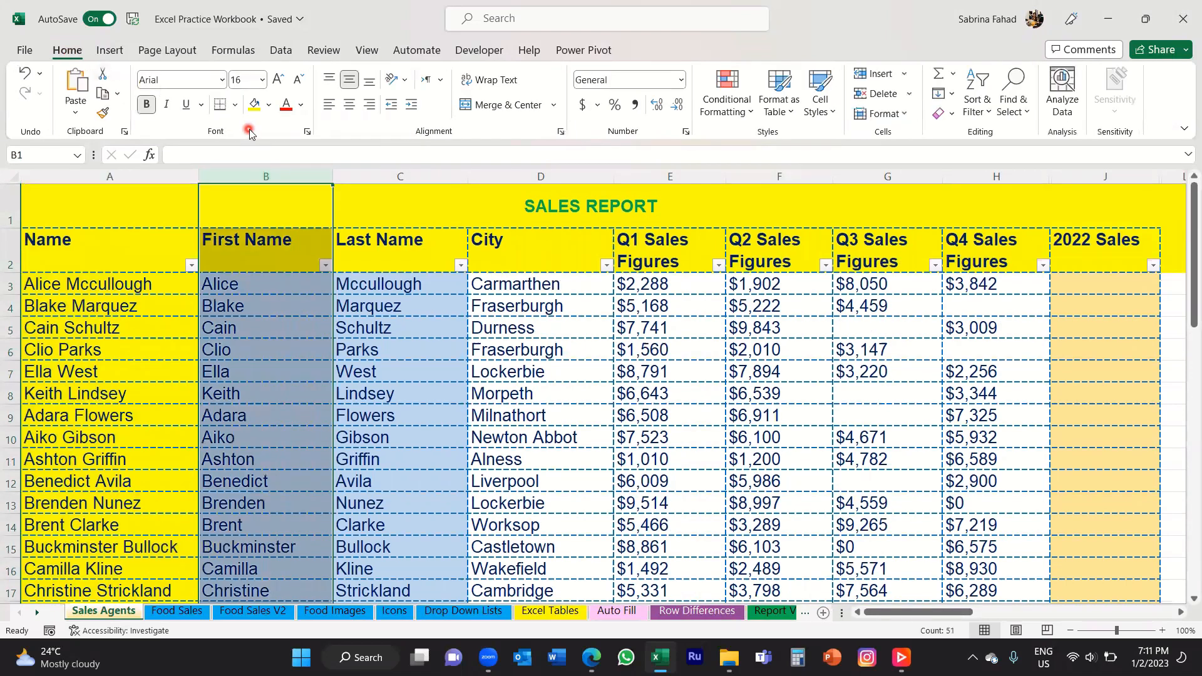
click(254, 107)
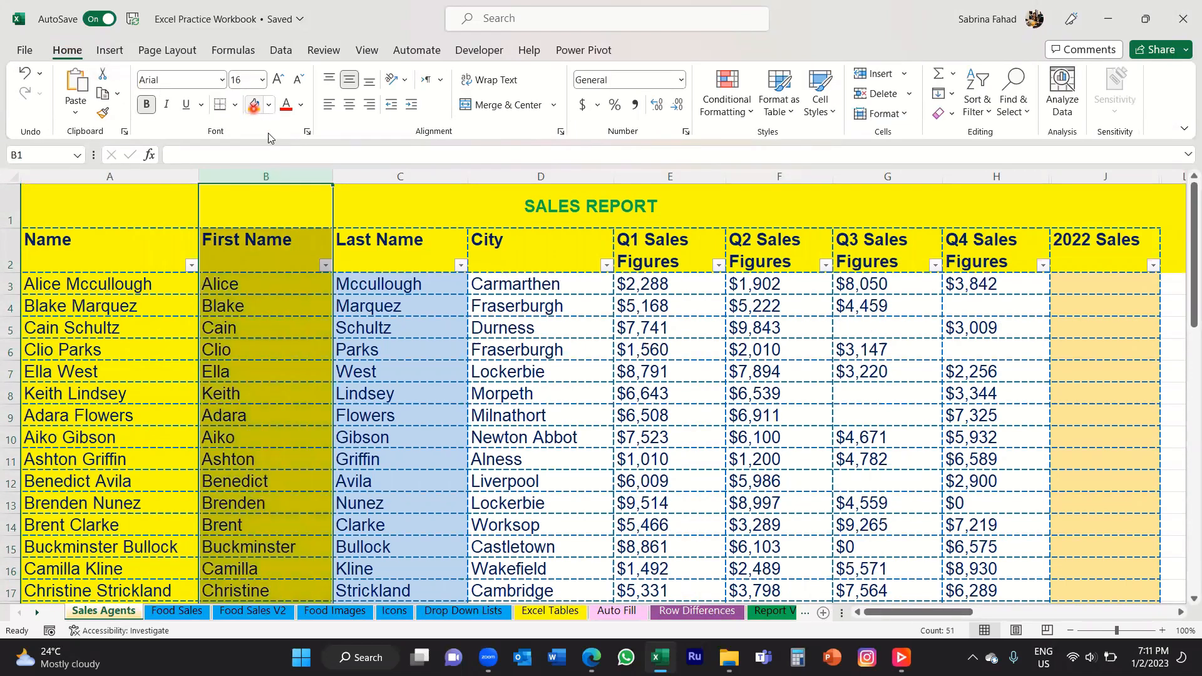
click(305, 214)
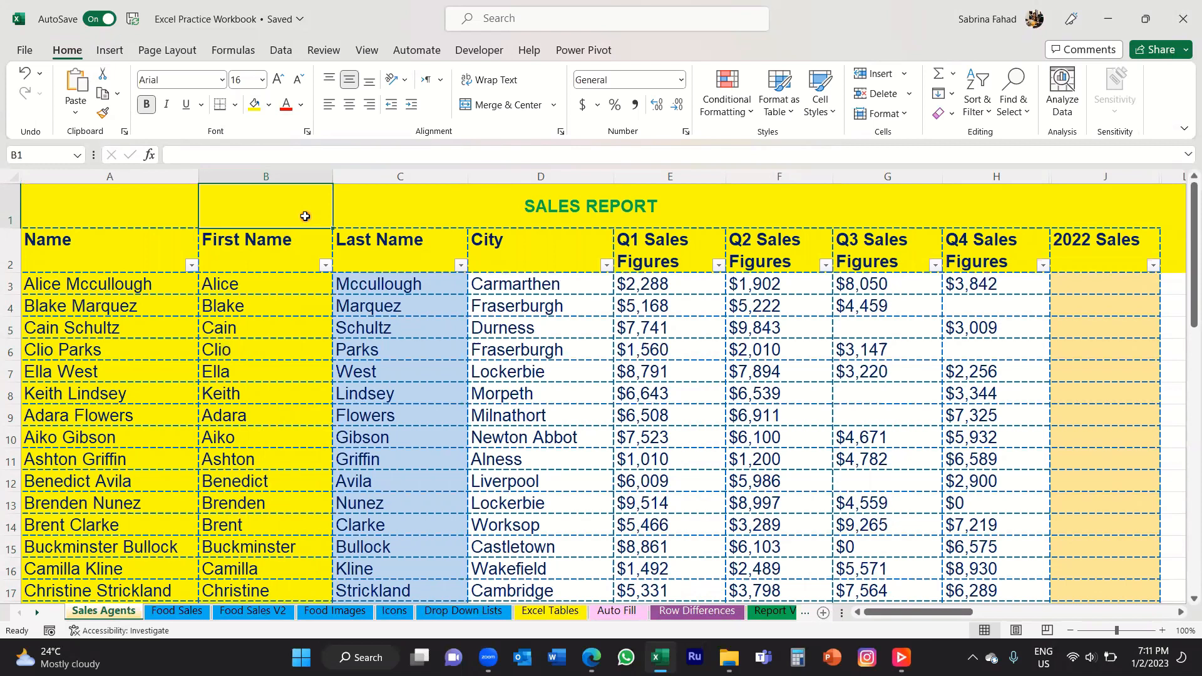
click(309, 216)
Freeze the panes at cell C3 so that rows 1 and 2 and columns A and B stay visible
click(452, 289)
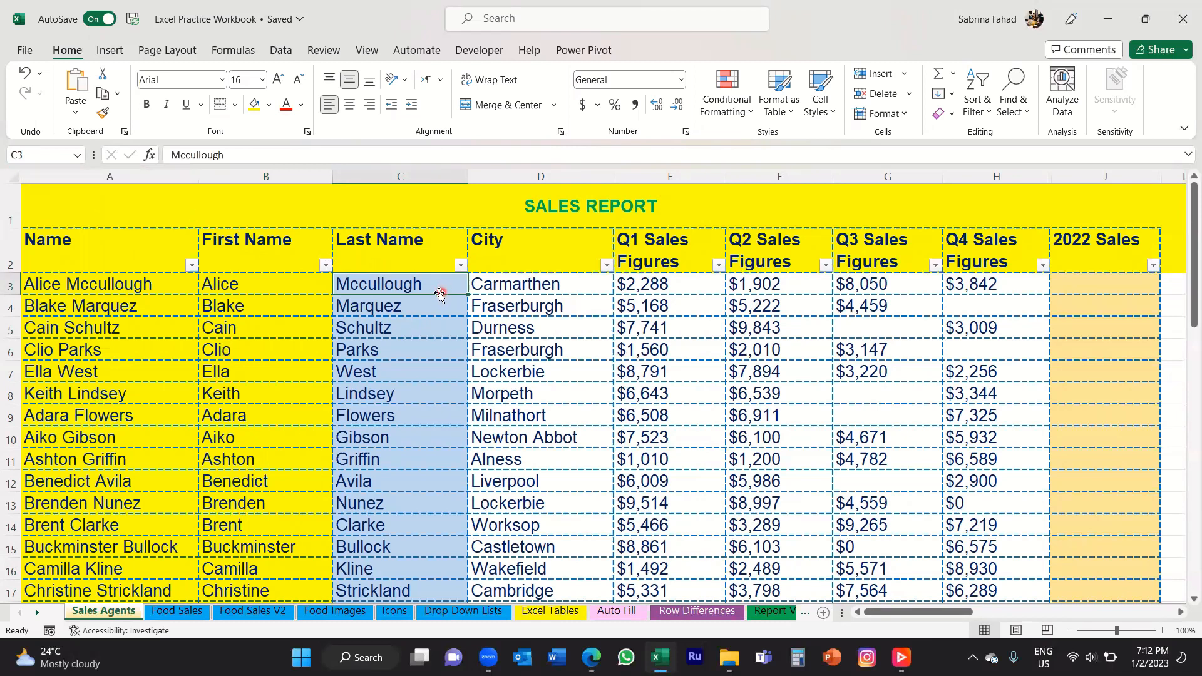
click(367, 52)
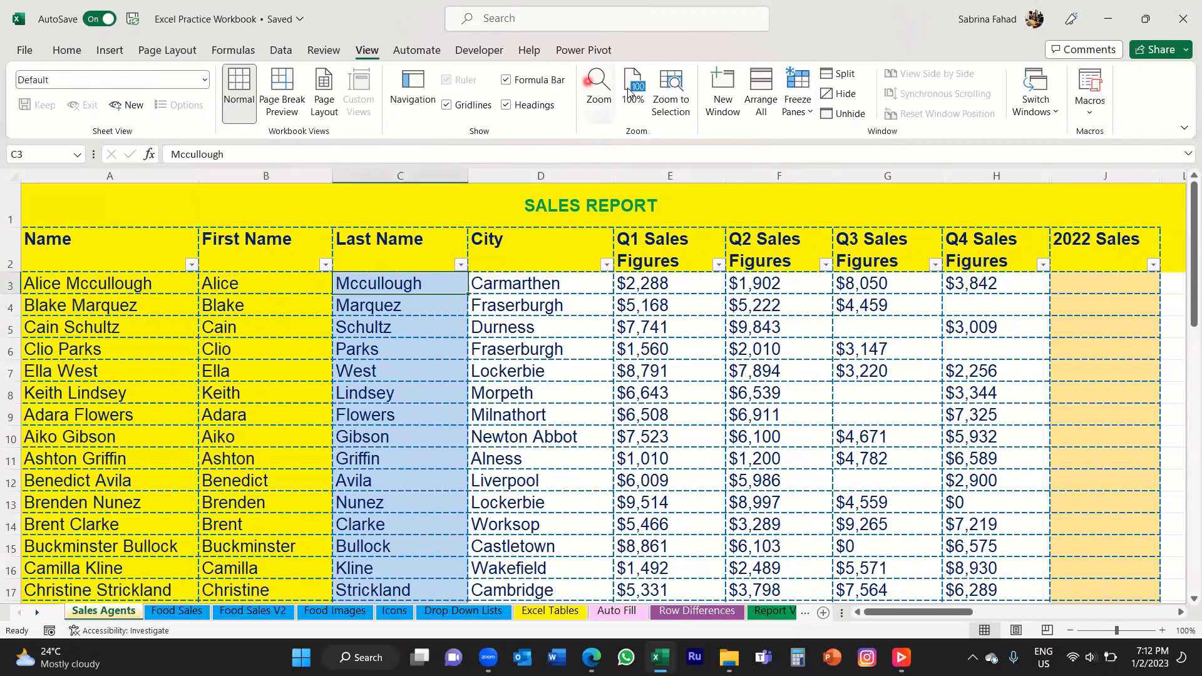
click(812, 115)
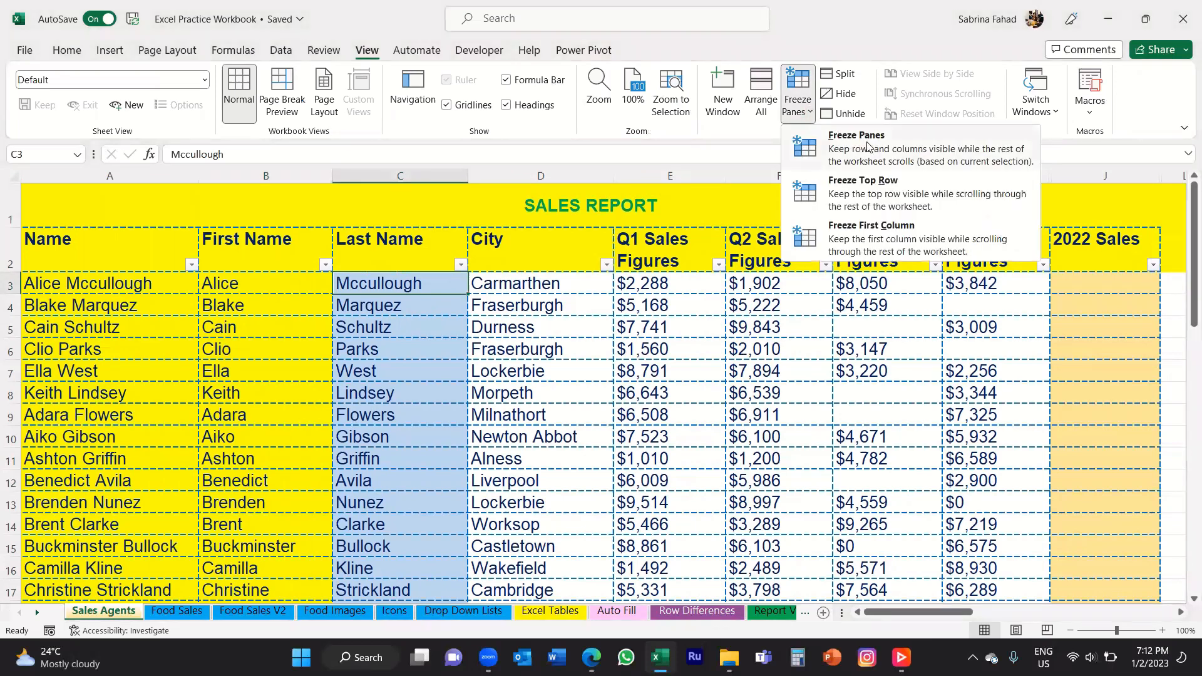
click(867, 146)
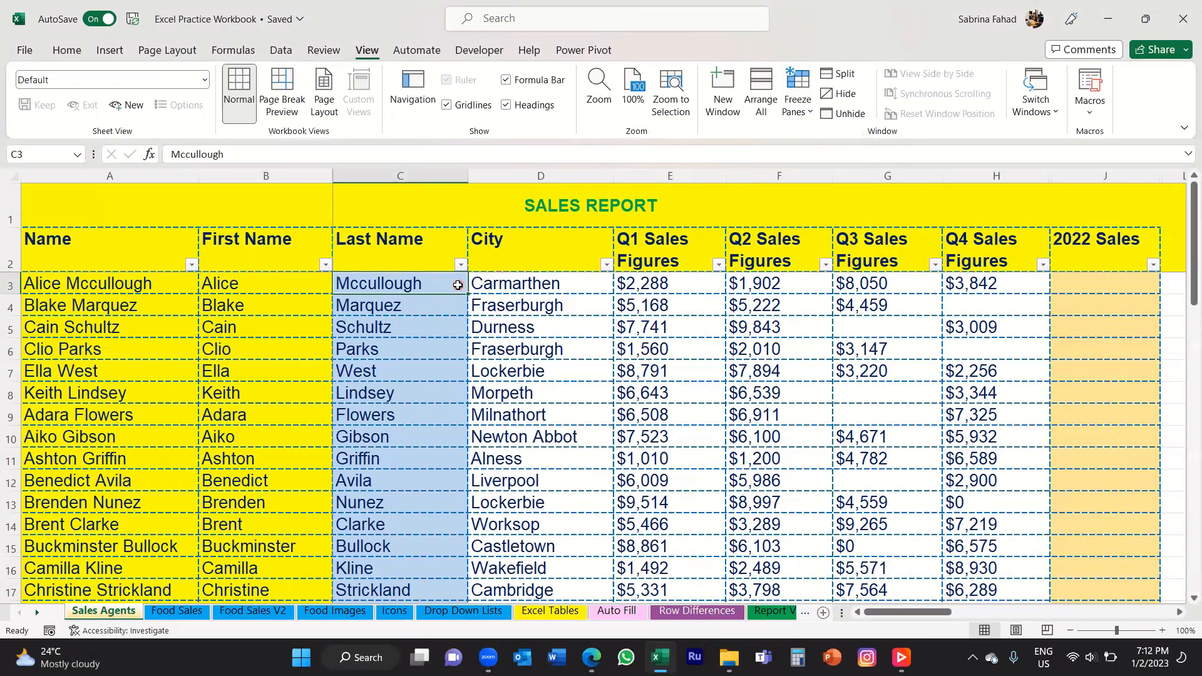
Check that rows 1 and 2 and columns A and B stay in place while viewing lower rows and farther columns
scroll(458, 285, down, 3)
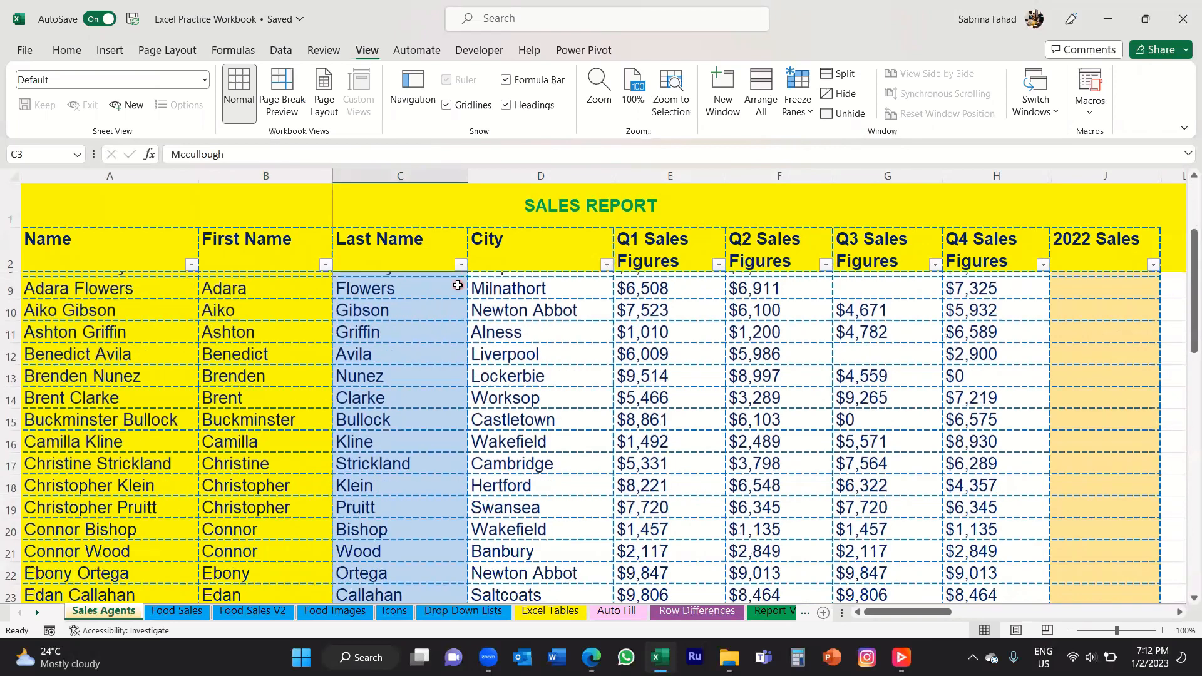
scroll(458, 285, down, 1)
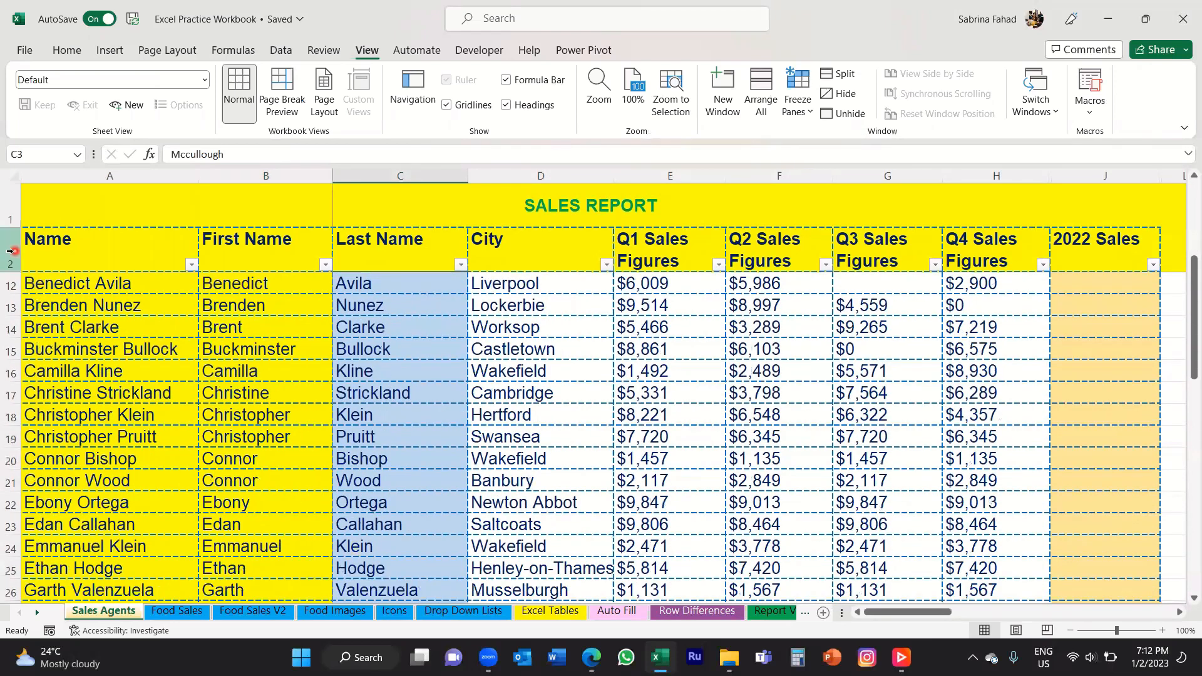
scroll(432, 396, down, 2)
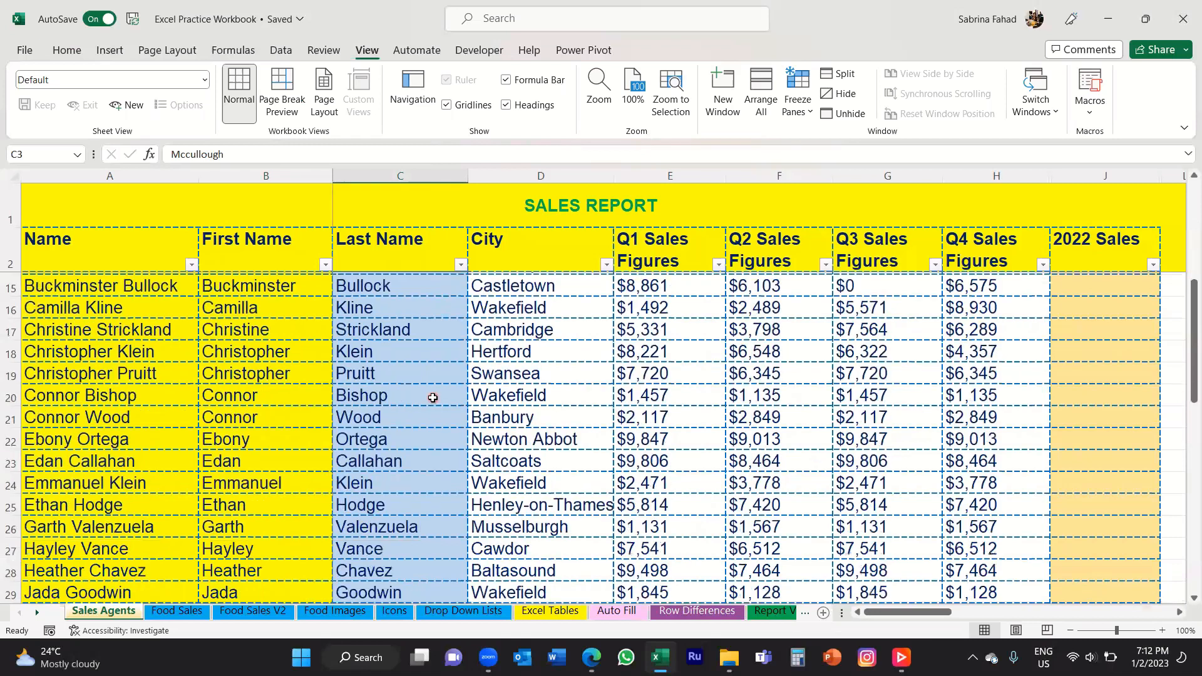
scroll(432, 398, down, 1)
scroll(433, 398, down, 3)
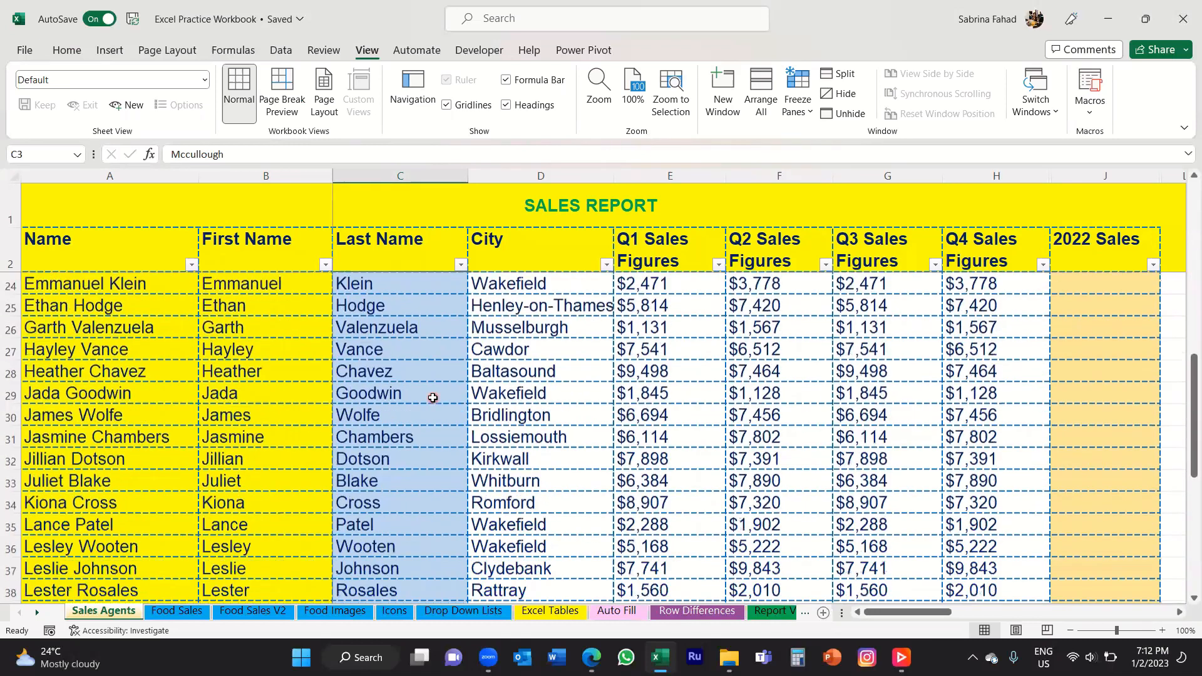
scroll(433, 398, up, 8)
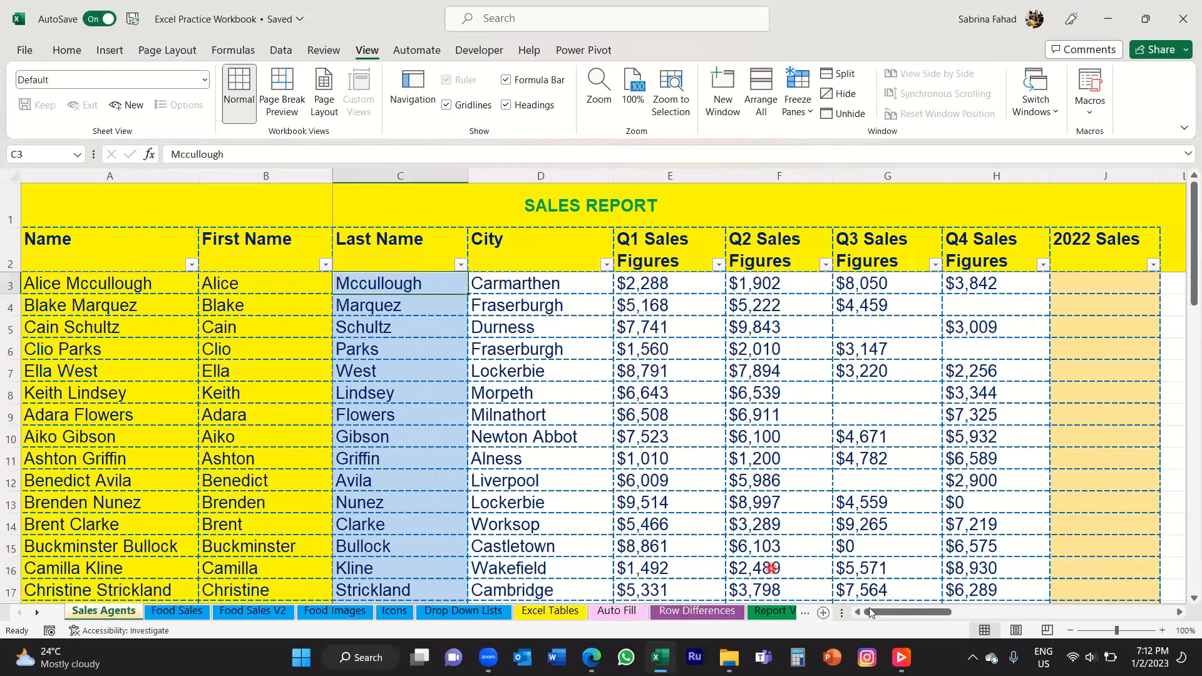
click(876, 614)
drag(877, 618, 920, 617)
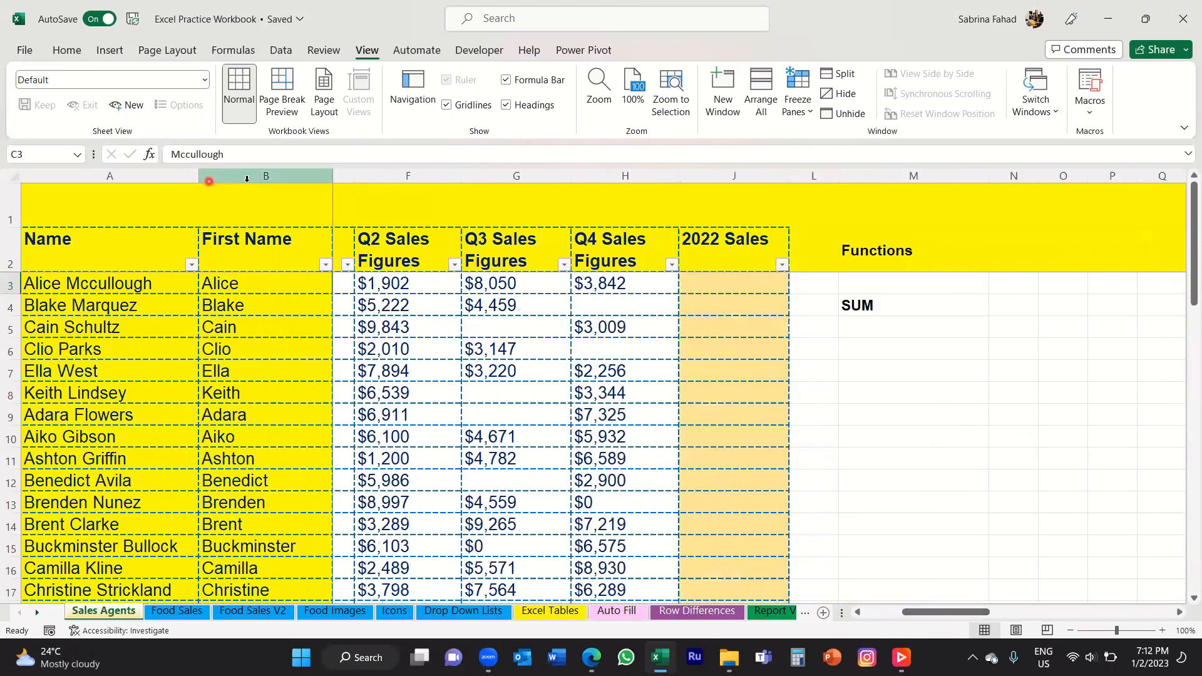
drag(978, 613, 937, 617)
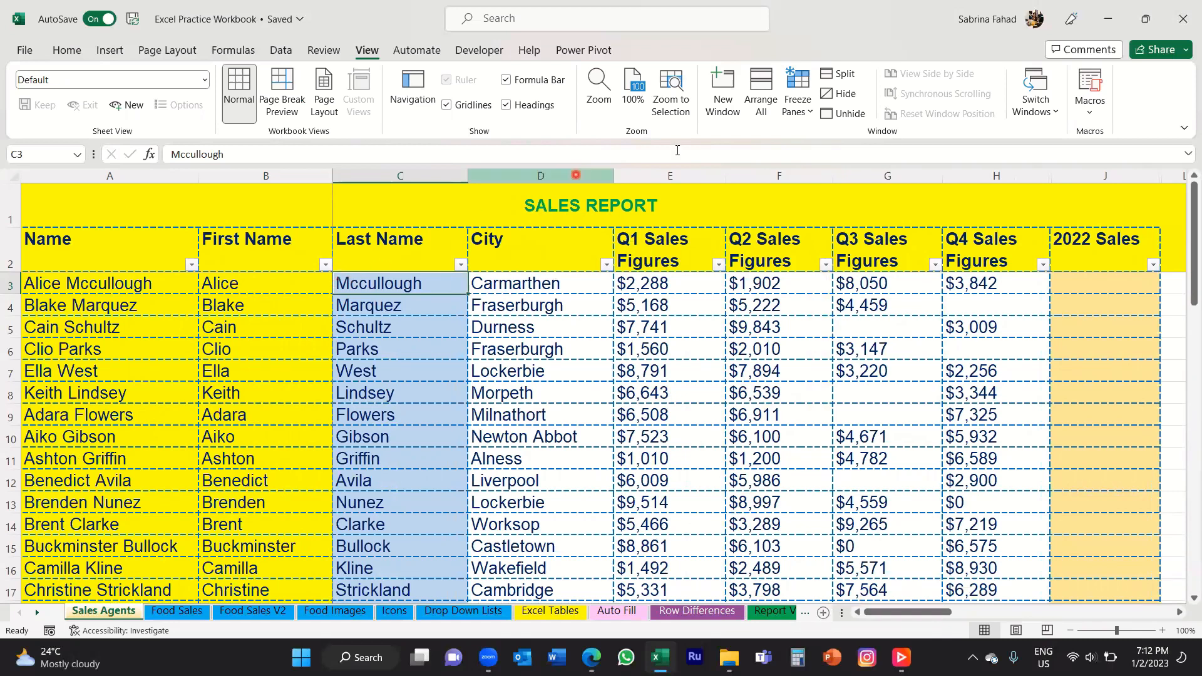
Remove the freeze on rows 1 and 2 and columns A and B
click(810, 112)
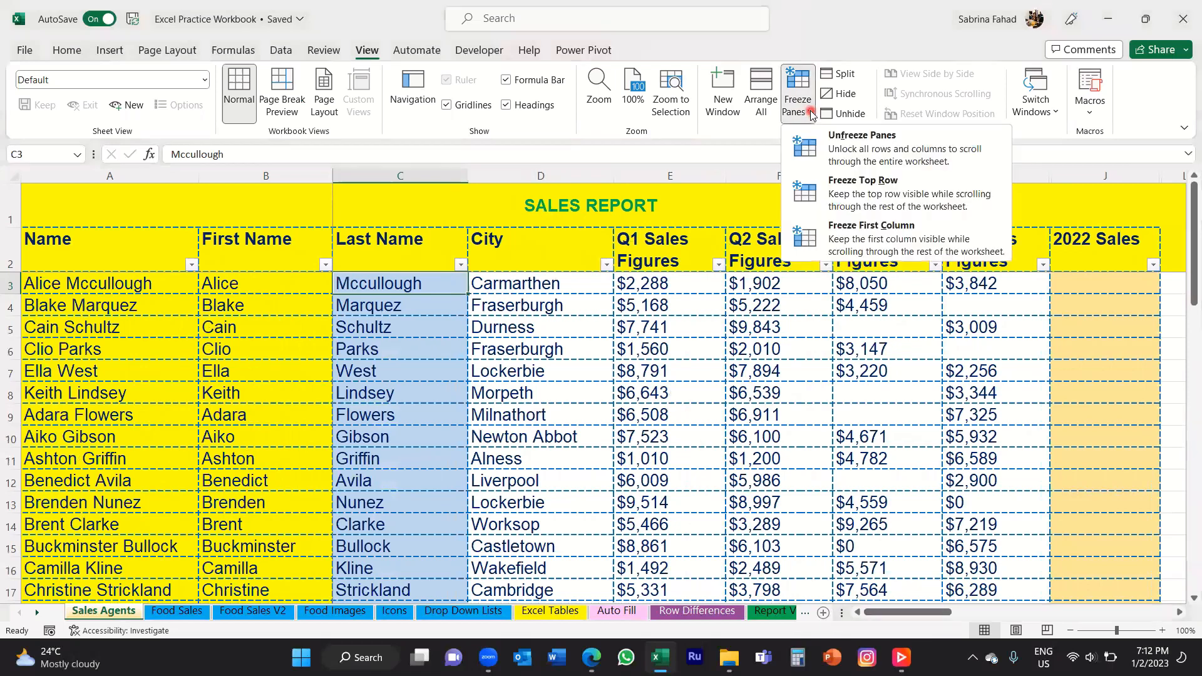
click(856, 144)
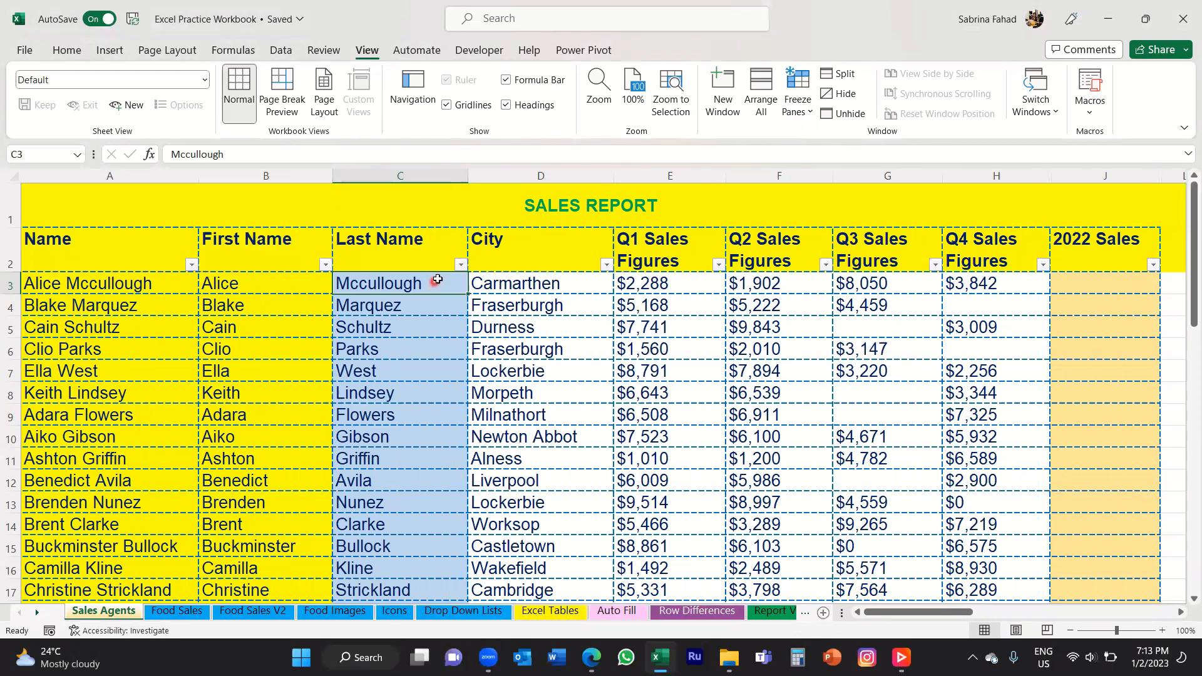
click(812, 116)
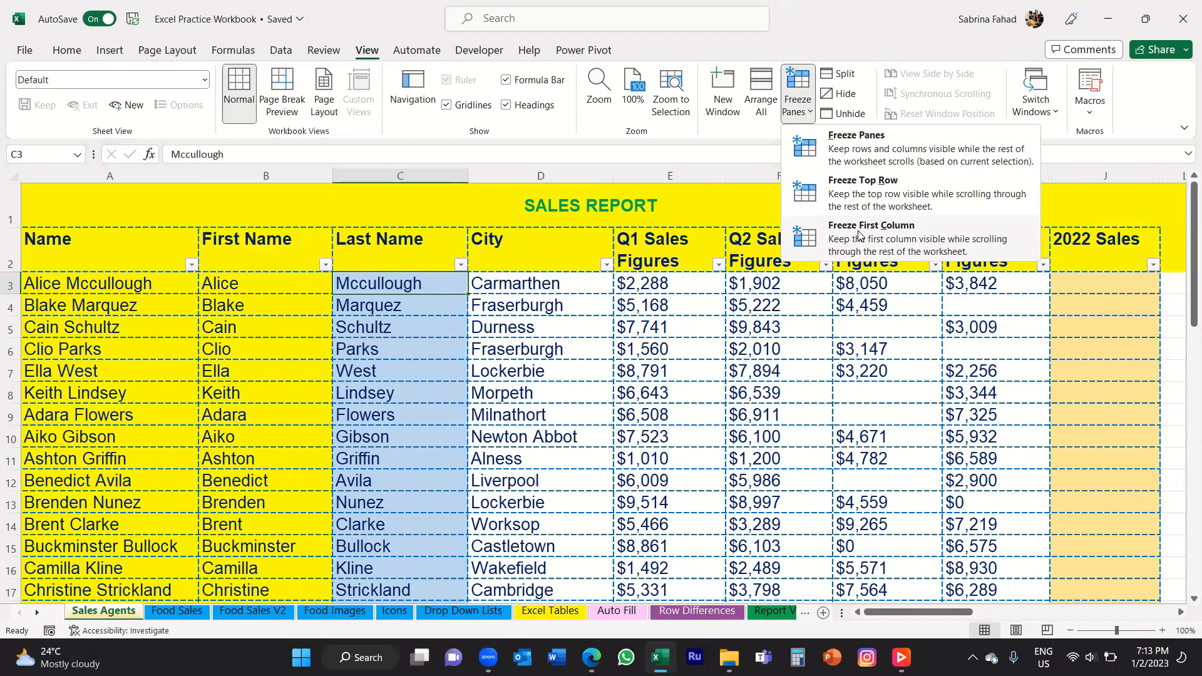
click(459, 285)
click(8, 214)
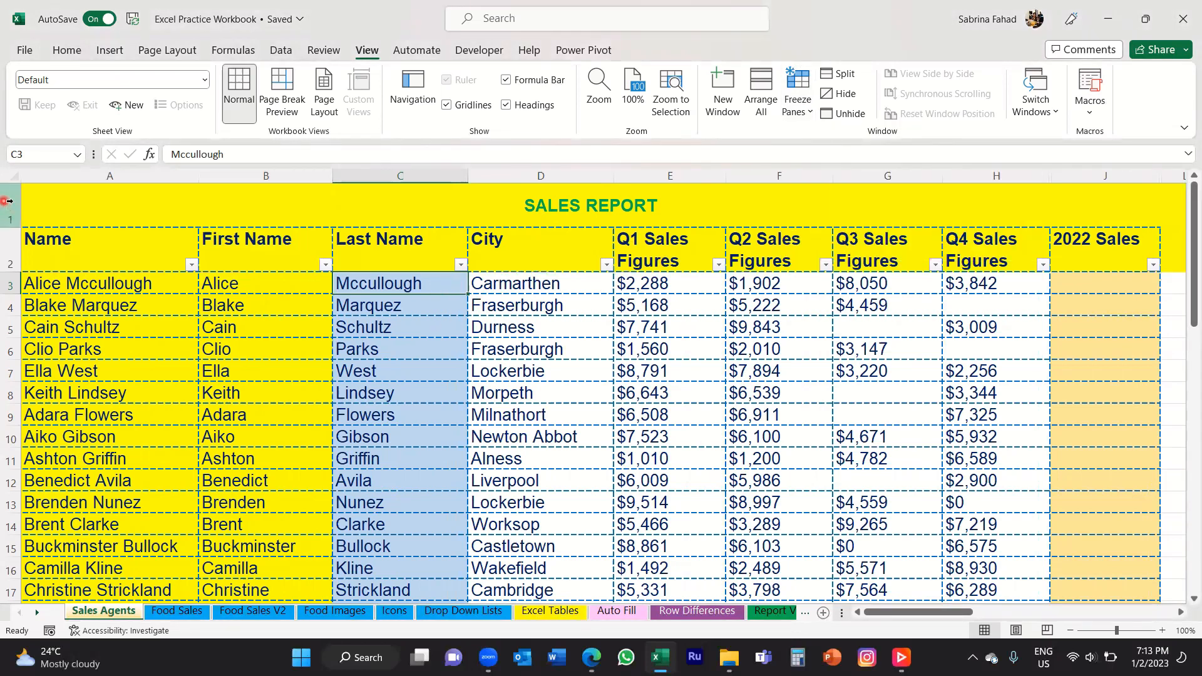
click(7, 200)
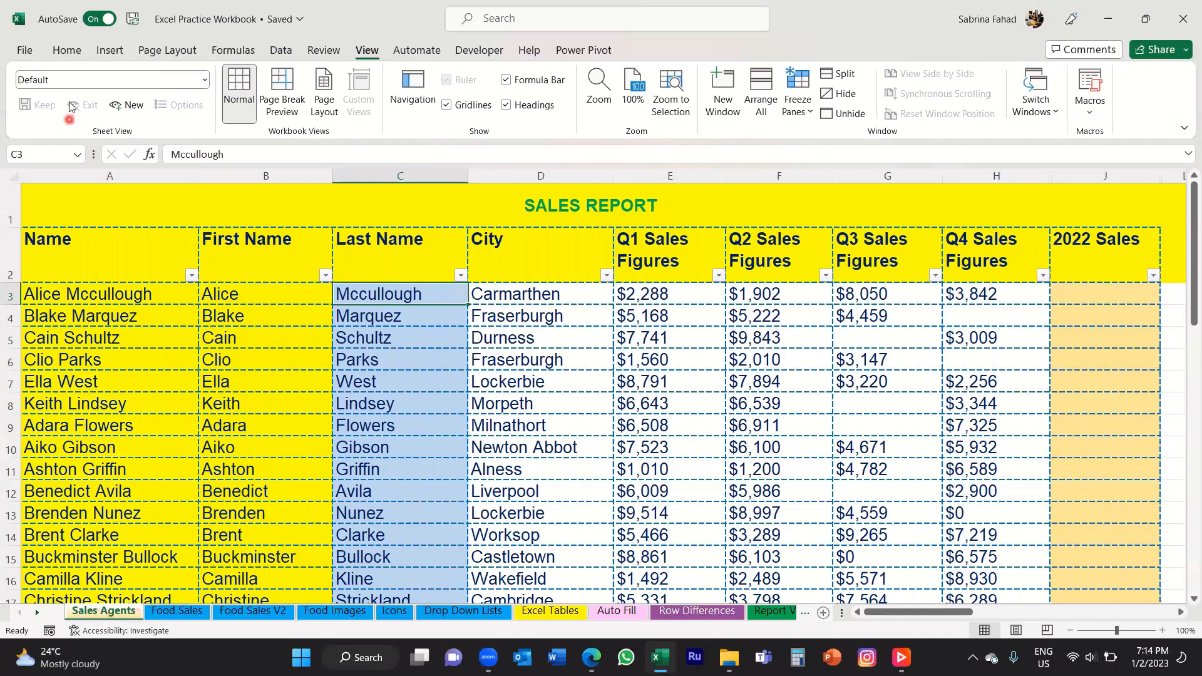
Undo the yellow fills on rows 1 and 2 and columns A and B, and deselect them at cell C3
click(62, 55)
click(20, 74)
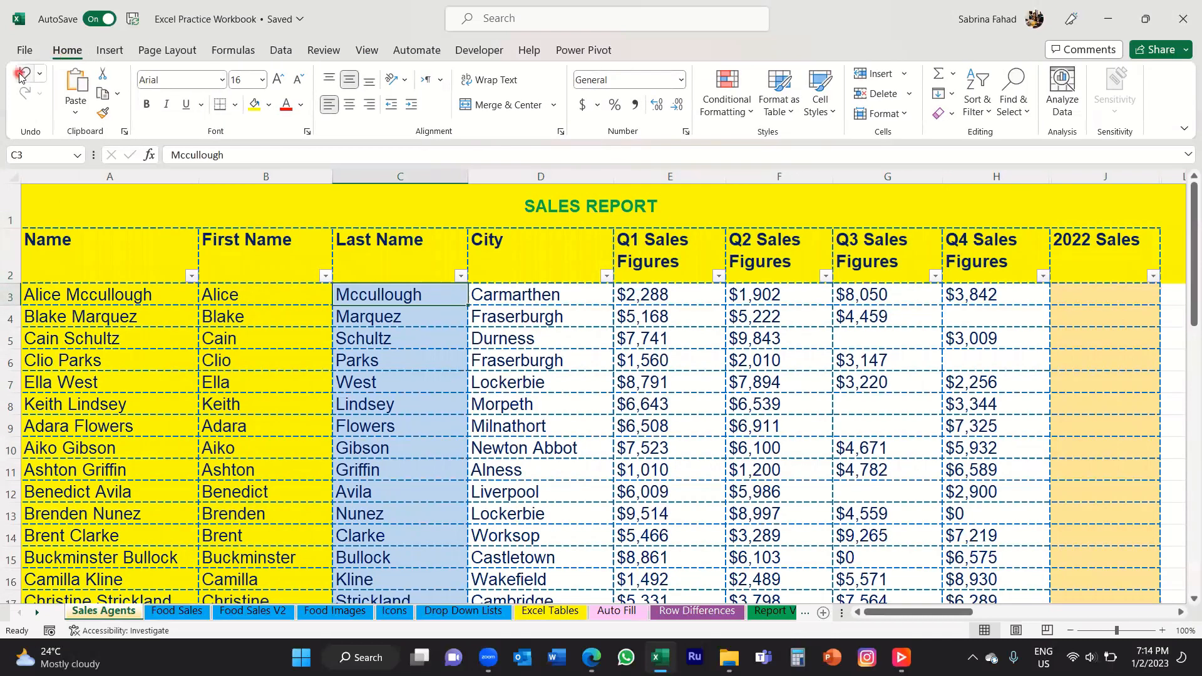
click(20, 74)
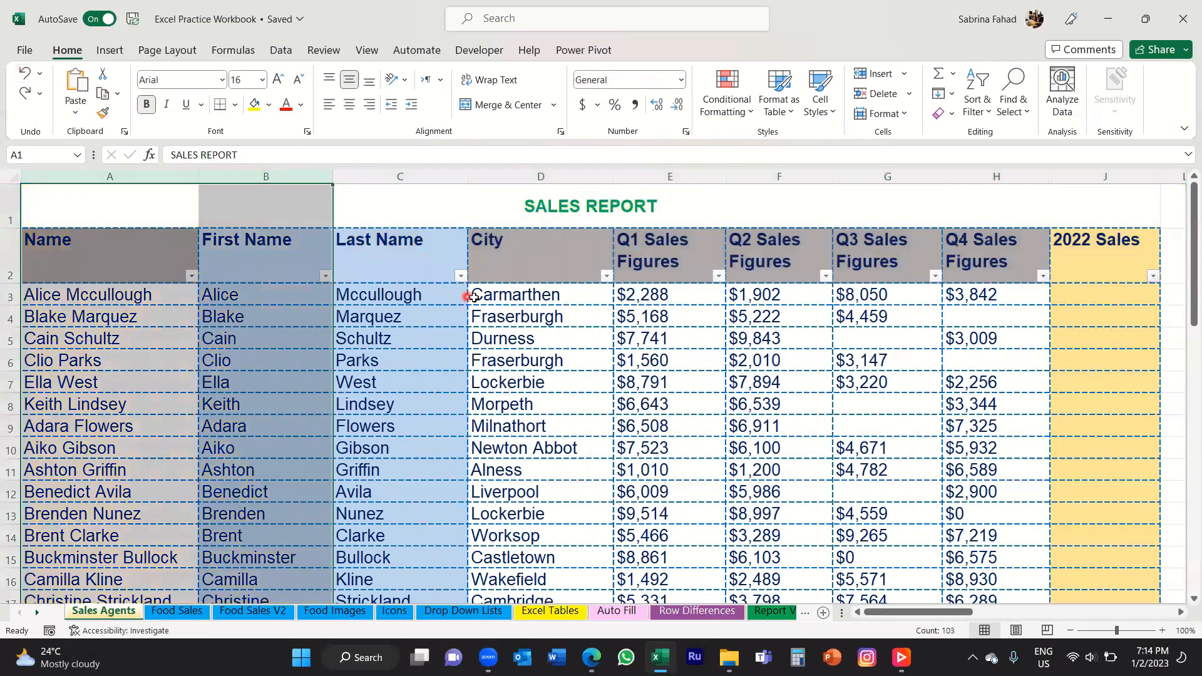
click(454, 297)
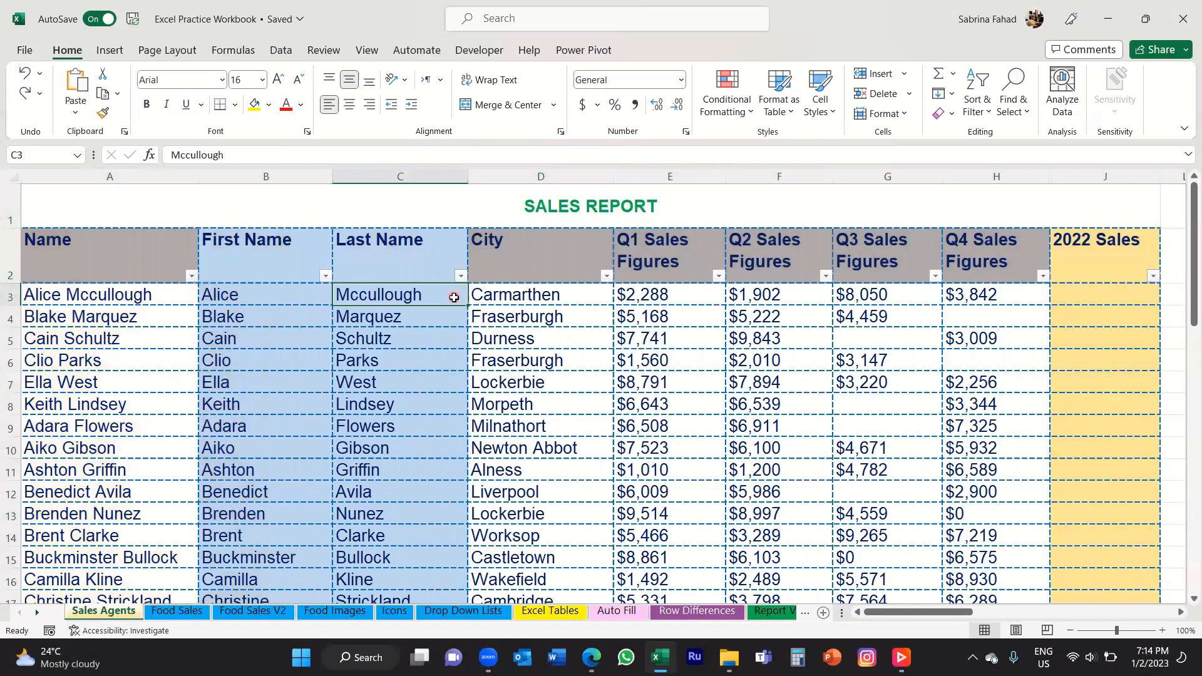
Freeze only the top row, which holds the SALES REPORT title
click(367, 54)
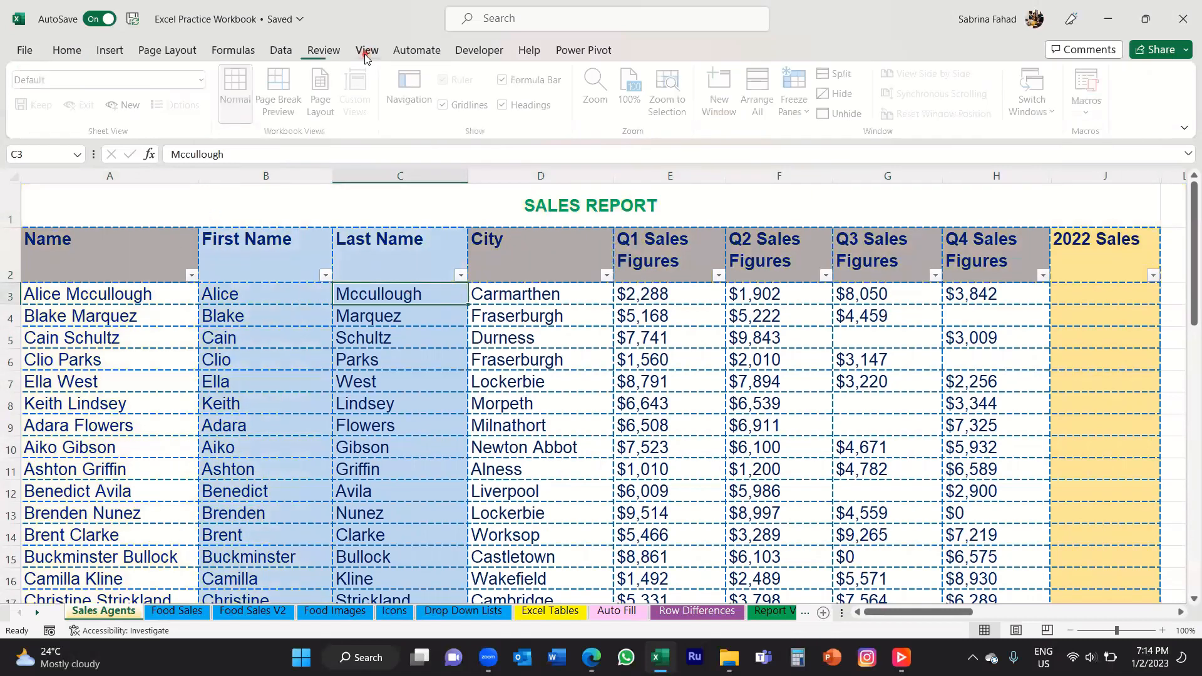
click(9, 202)
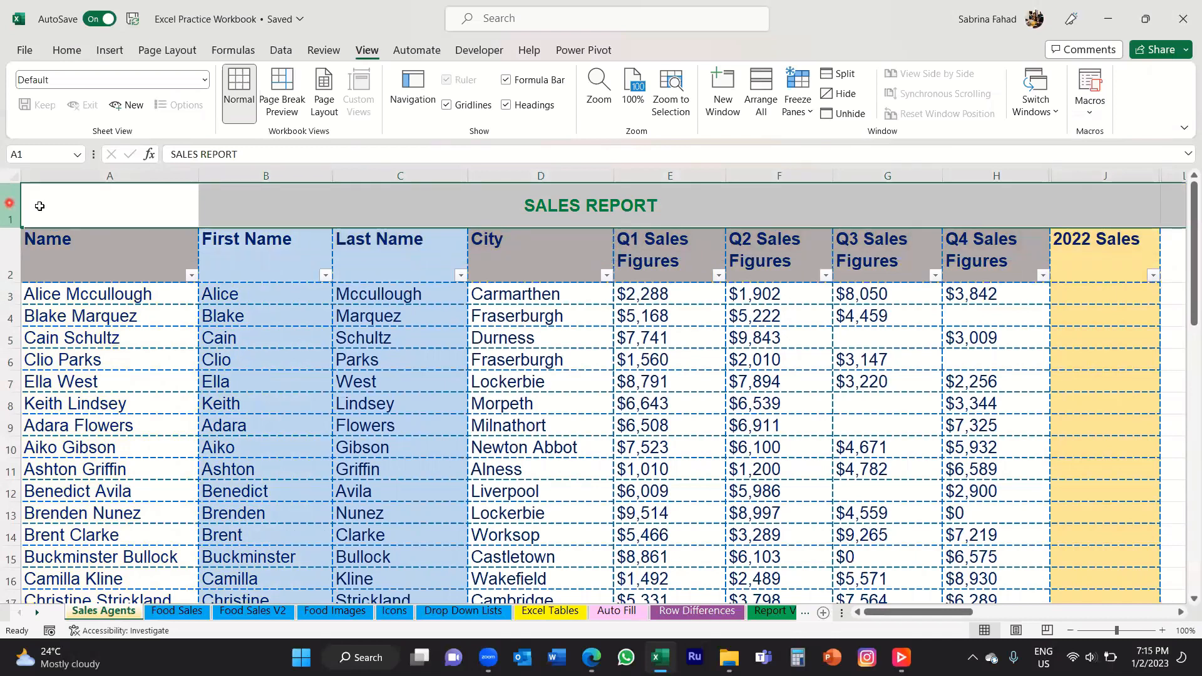
click(8, 200)
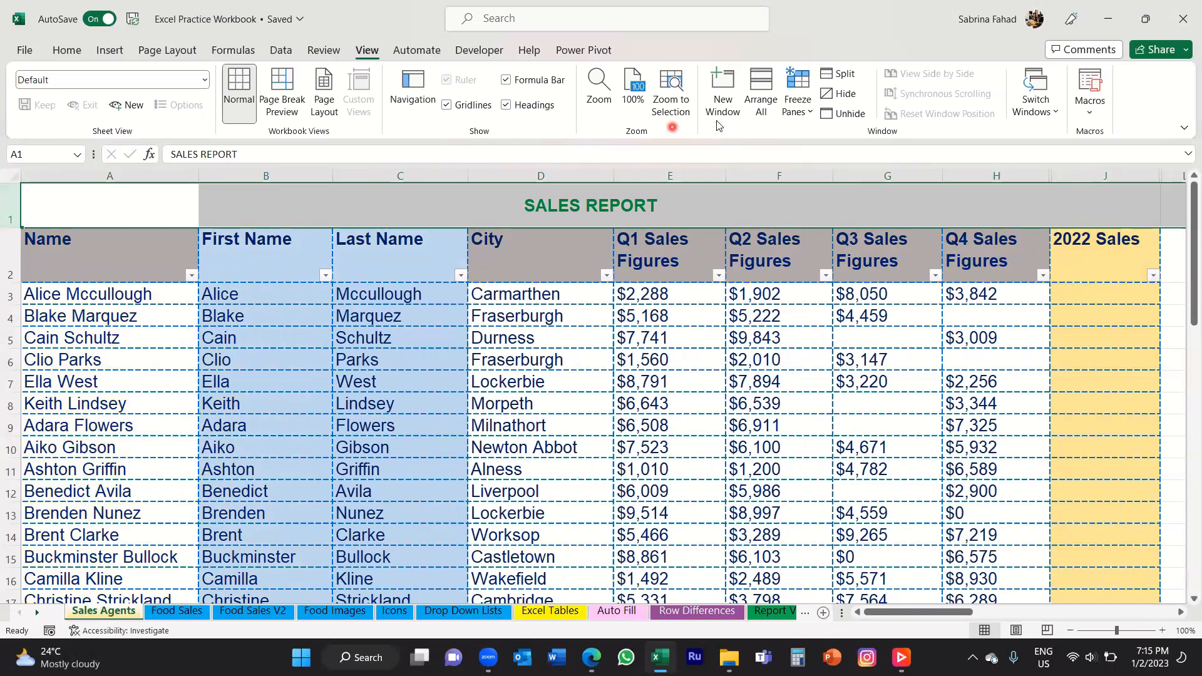
click(812, 116)
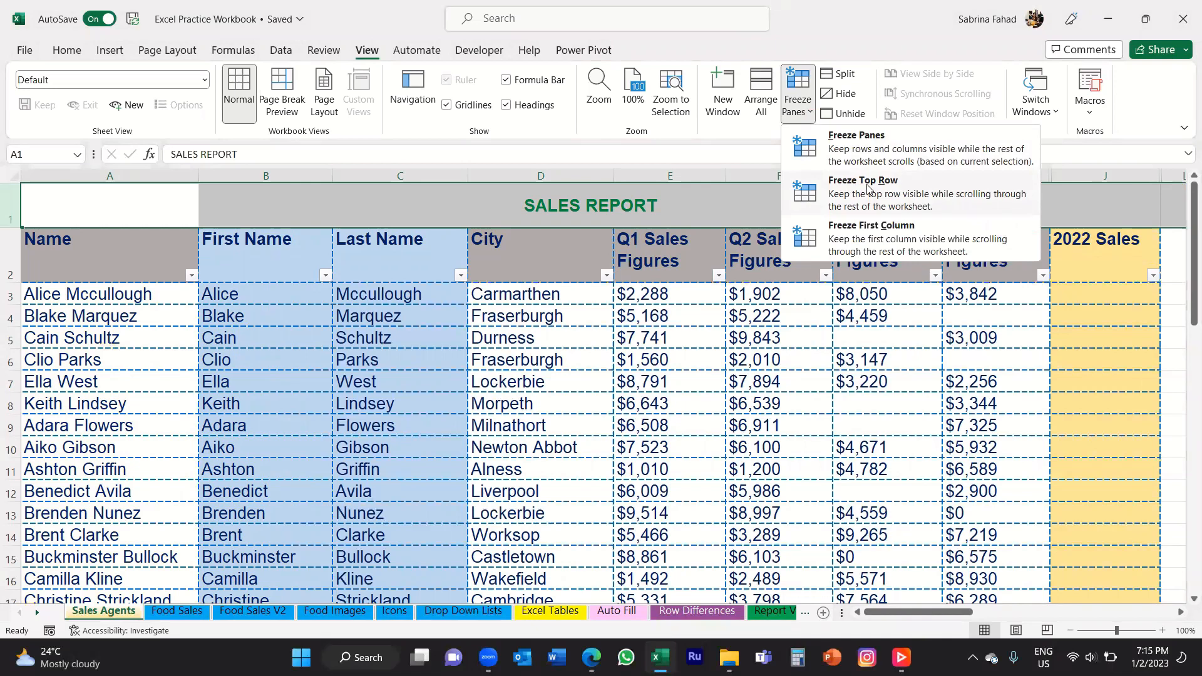
click(856, 186)
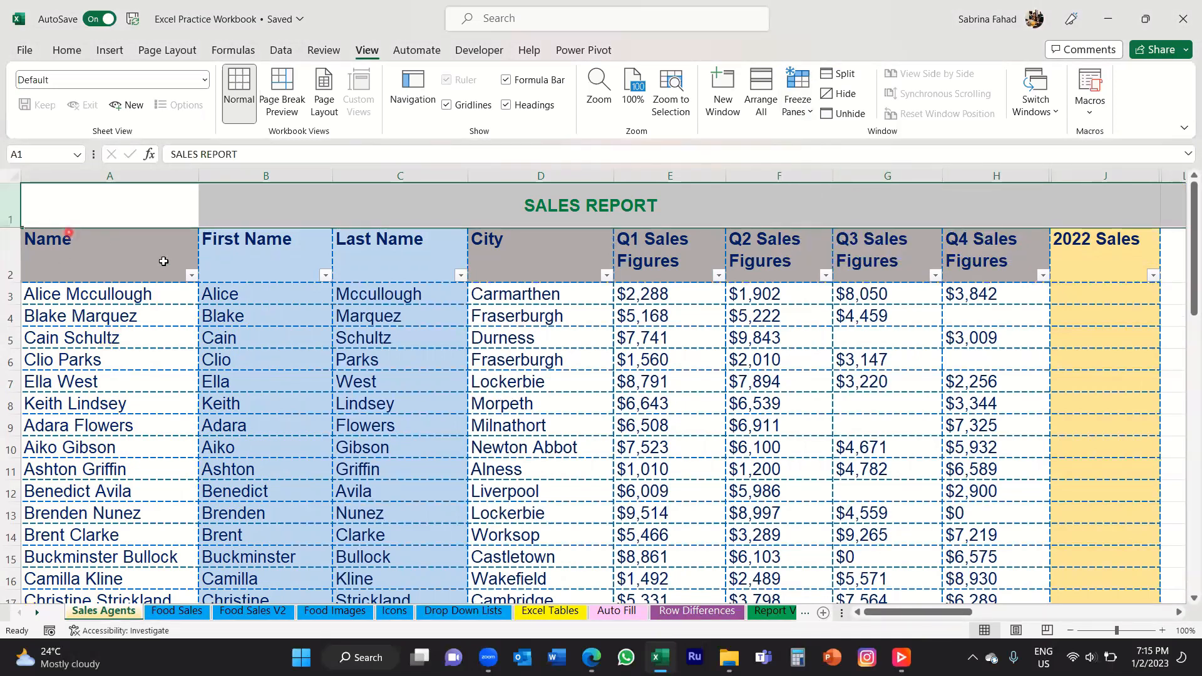
Check that only the SALES REPORT title row stays in place while viewing lower rows, and return to the top of the sheet
click(271, 299)
scroll(271, 299, down, 1)
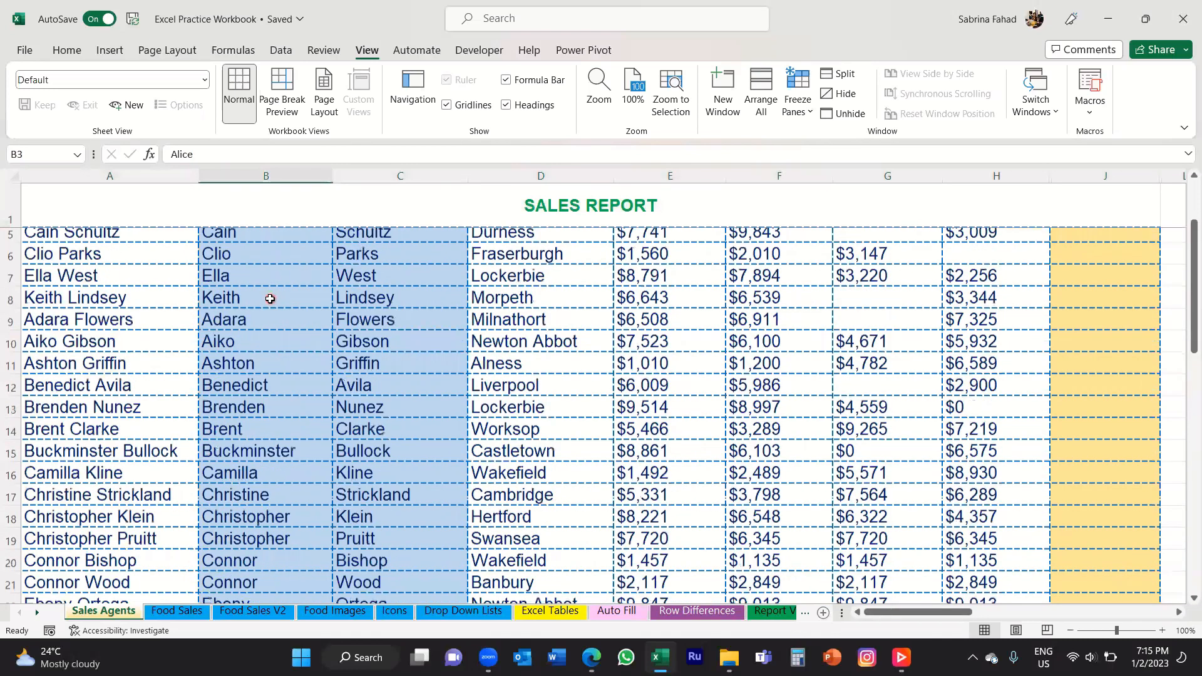
scroll(270, 299, down, 3)
scroll(267, 300, down, 3)
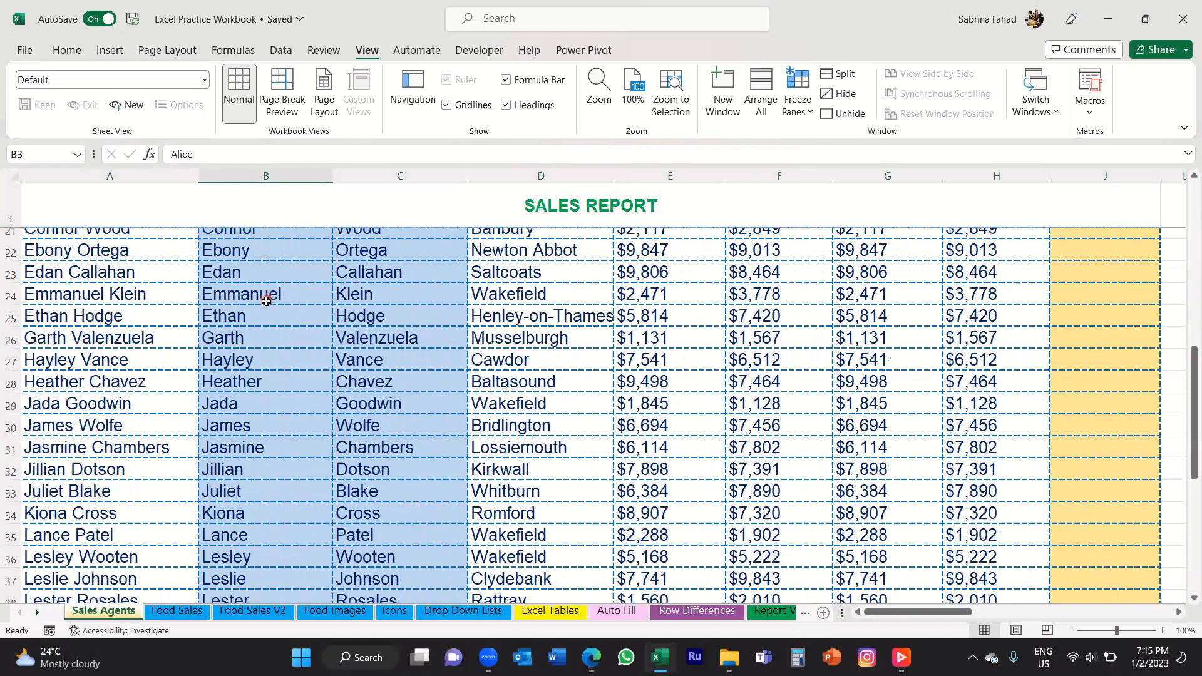
scroll(265, 302, down, 2)
scroll(265, 305, up, 2)
scroll(265, 305, up, 6)
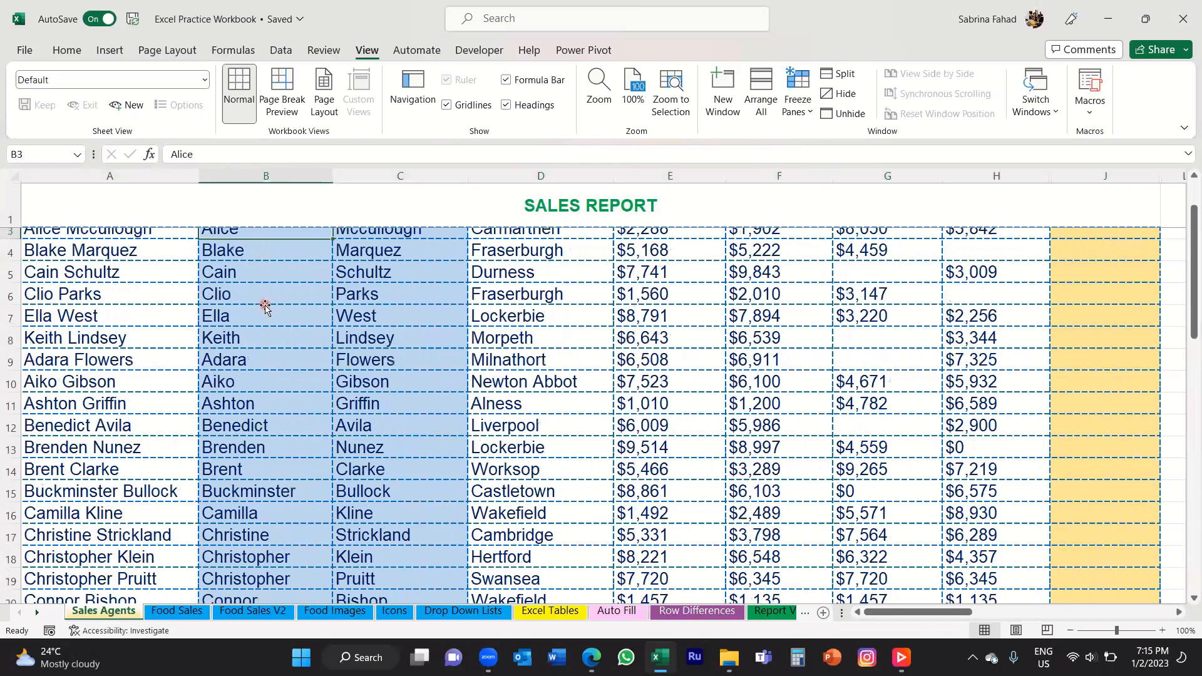
scroll(265, 305, up, 1)
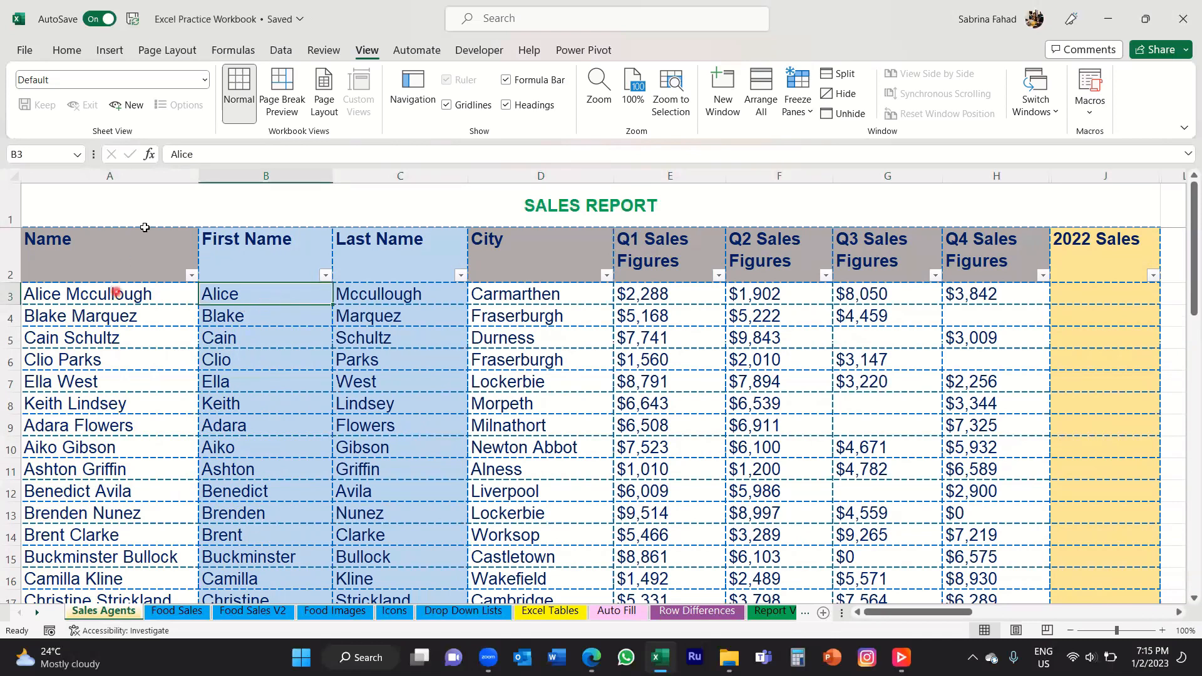
Replace the top-row freeze with a freeze on the first column, which holds the full names
click(163, 171)
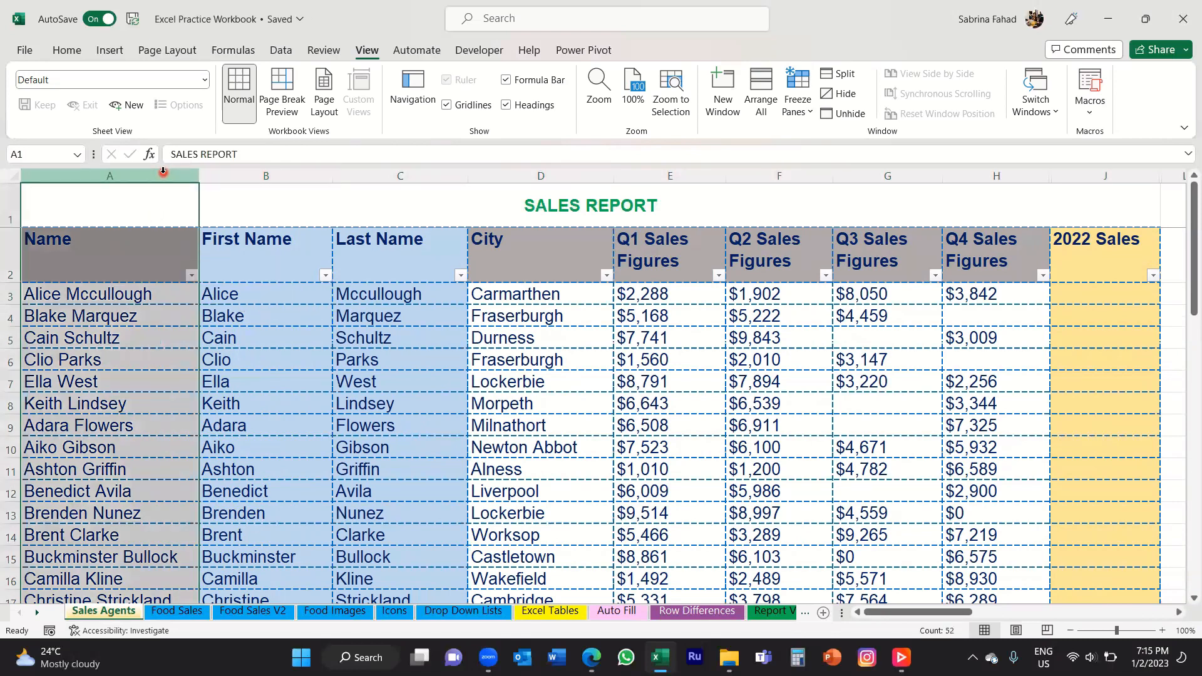
click(289, 294)
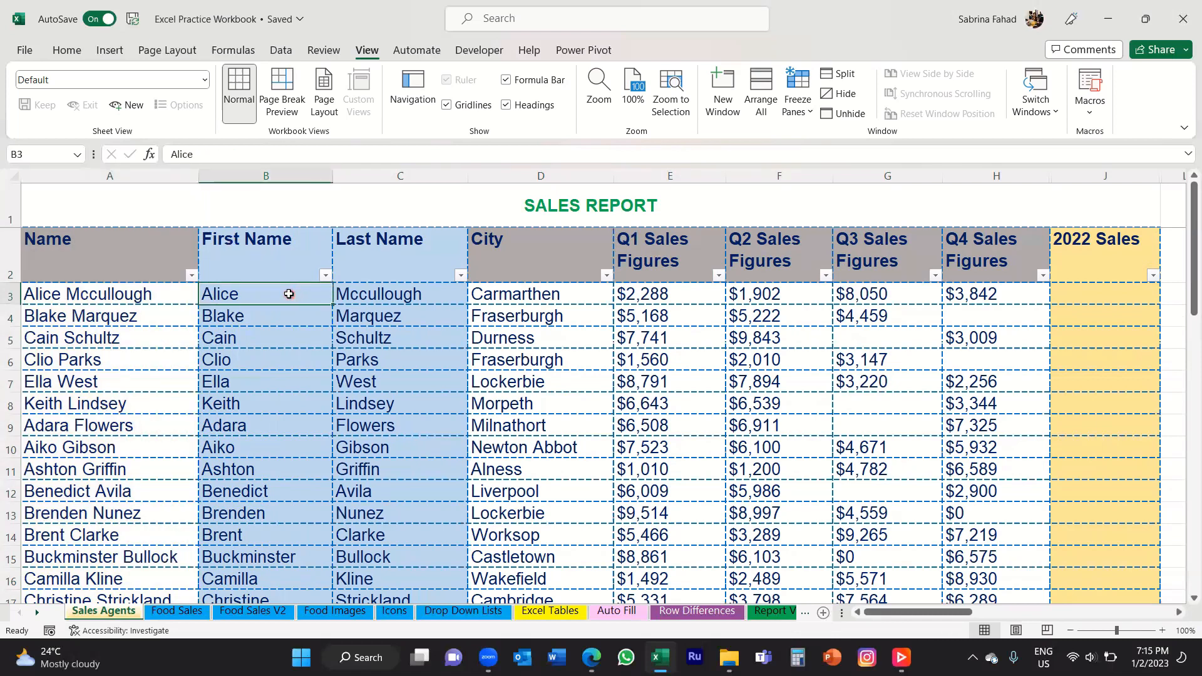
click(812, 114)
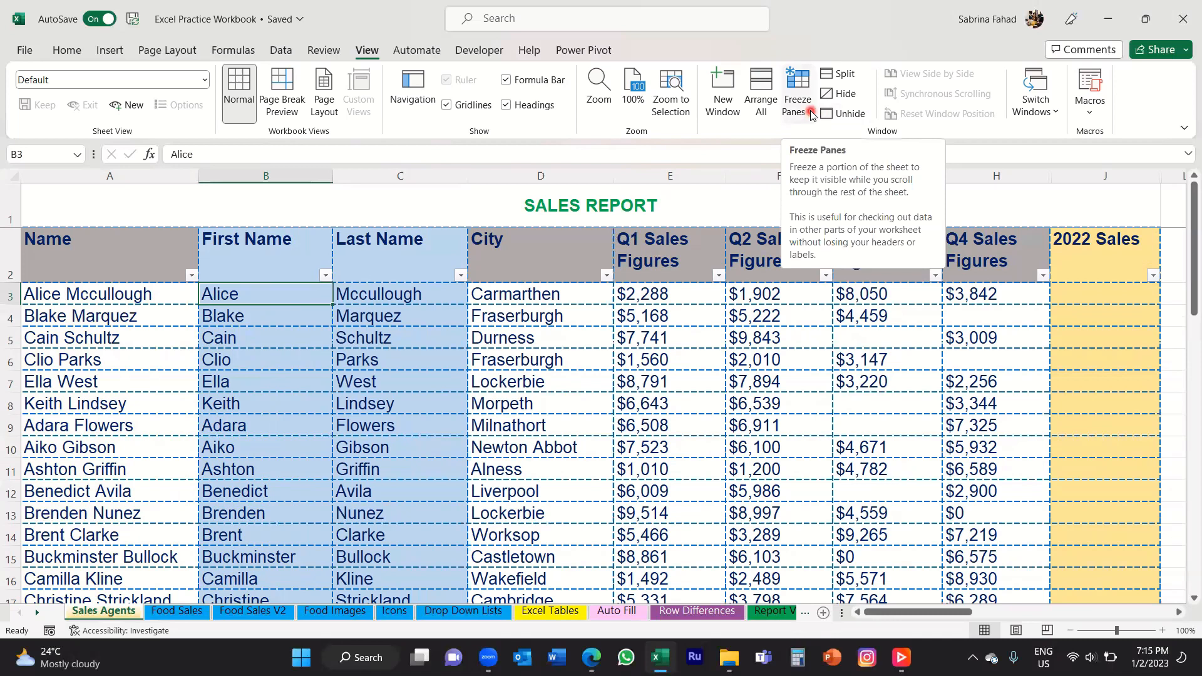
click(811, 114)
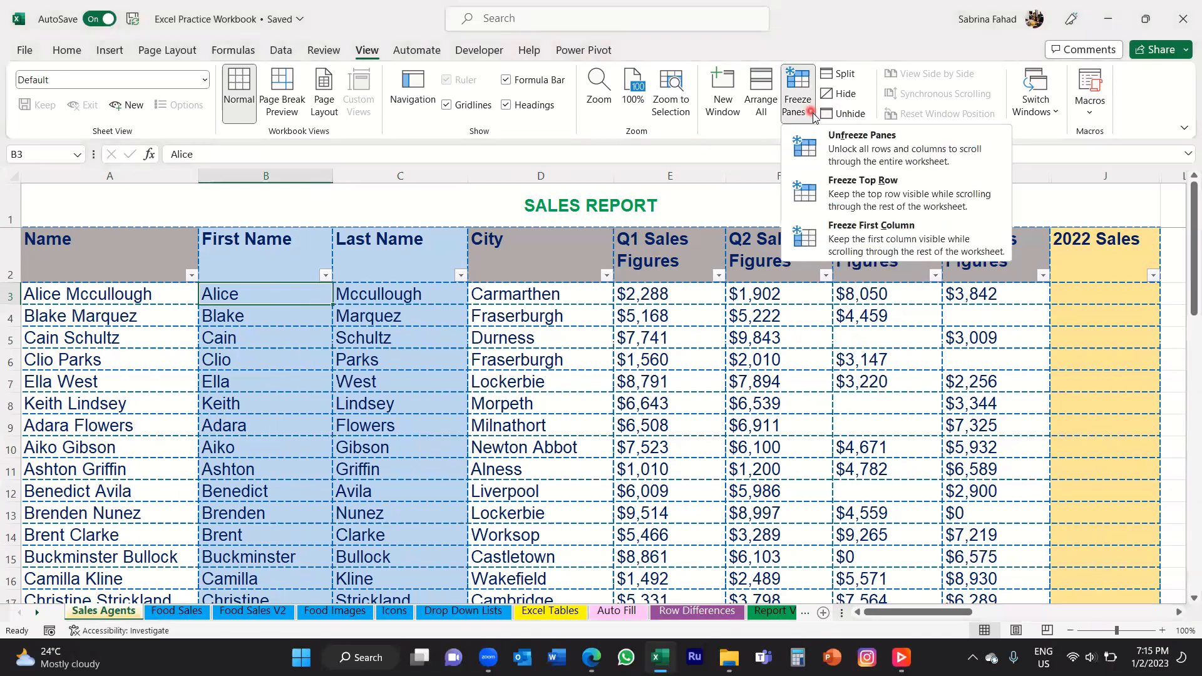
click(865, 230)
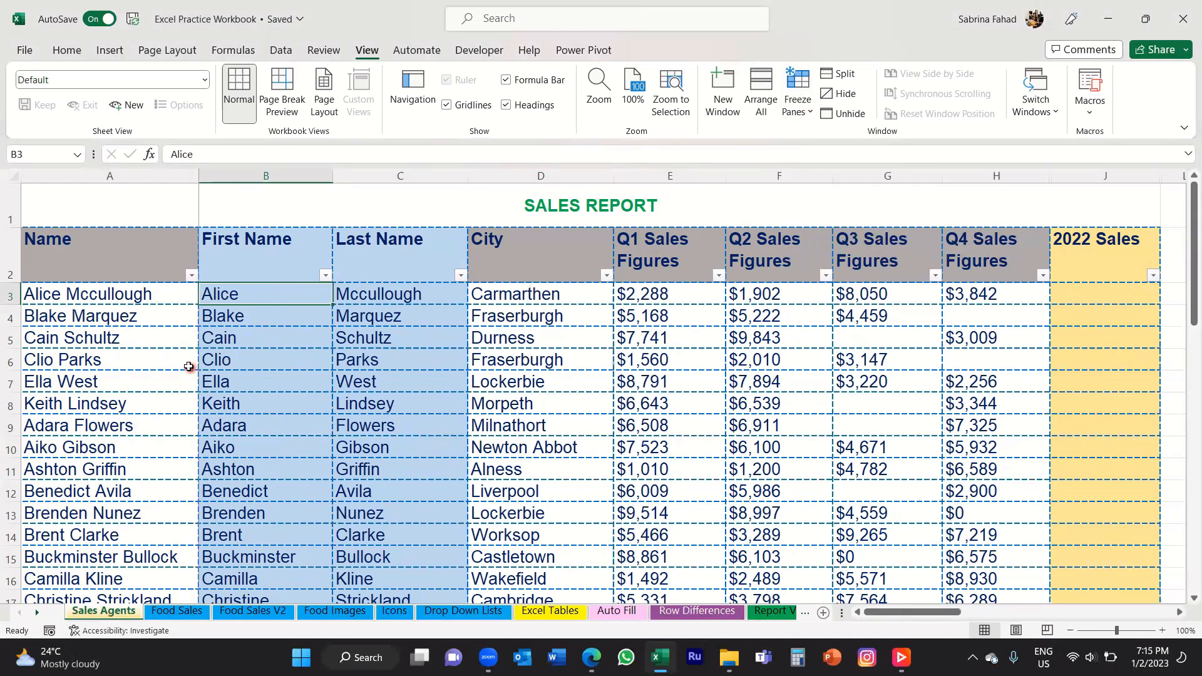
Check how the first-column freeze behaves while viewing lower rows, and return to the top of the sheet
click(189, 365)
mouse_move(914, 617)
mouse_down()
mouse_move(899, 618)
mouse_move(955, 620)
mouse_move(893, 620)
mouse_up()
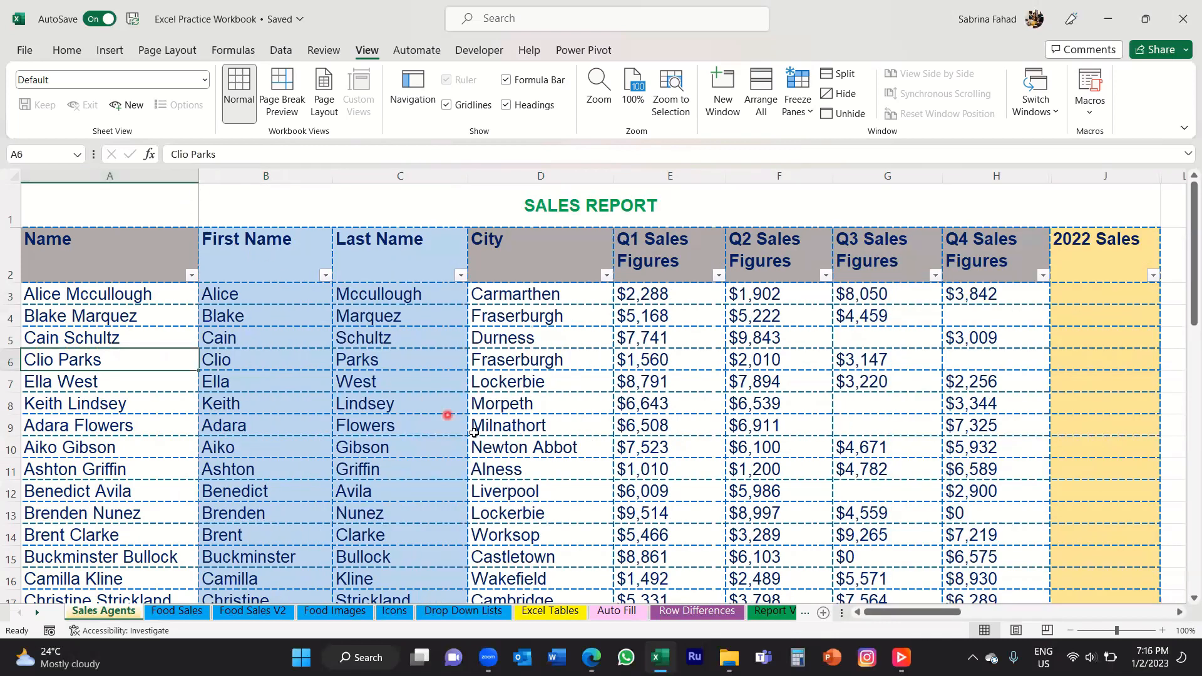
click(281, 300)
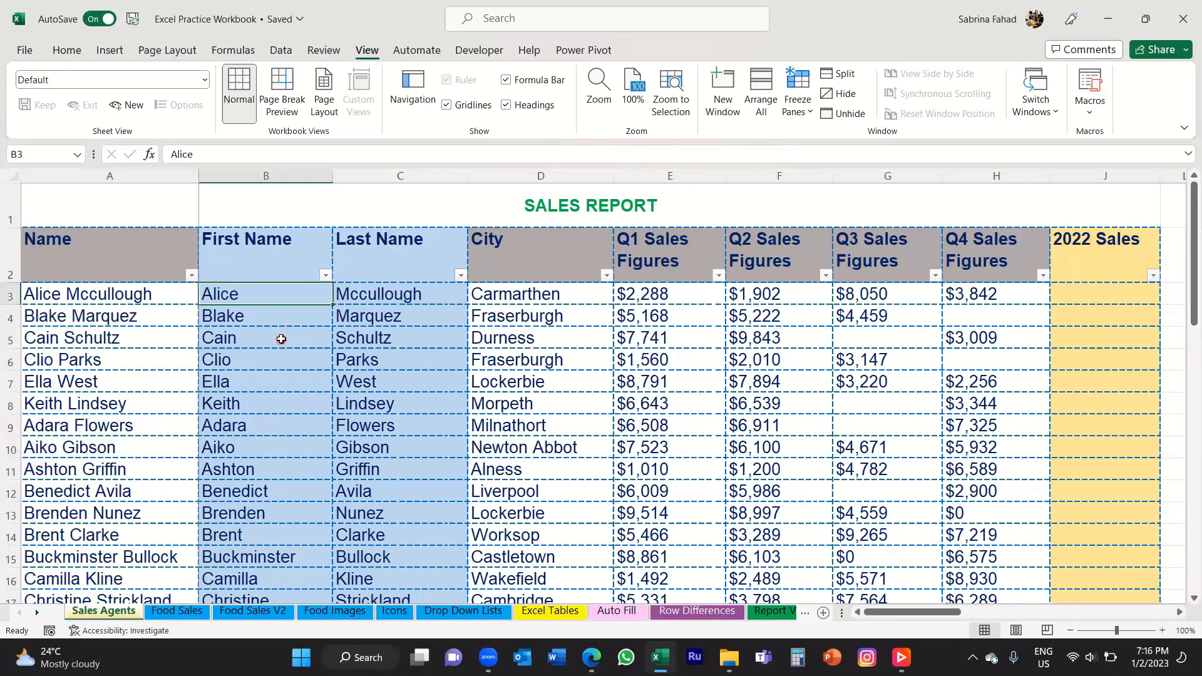
scroll(281, 339, down, 2)
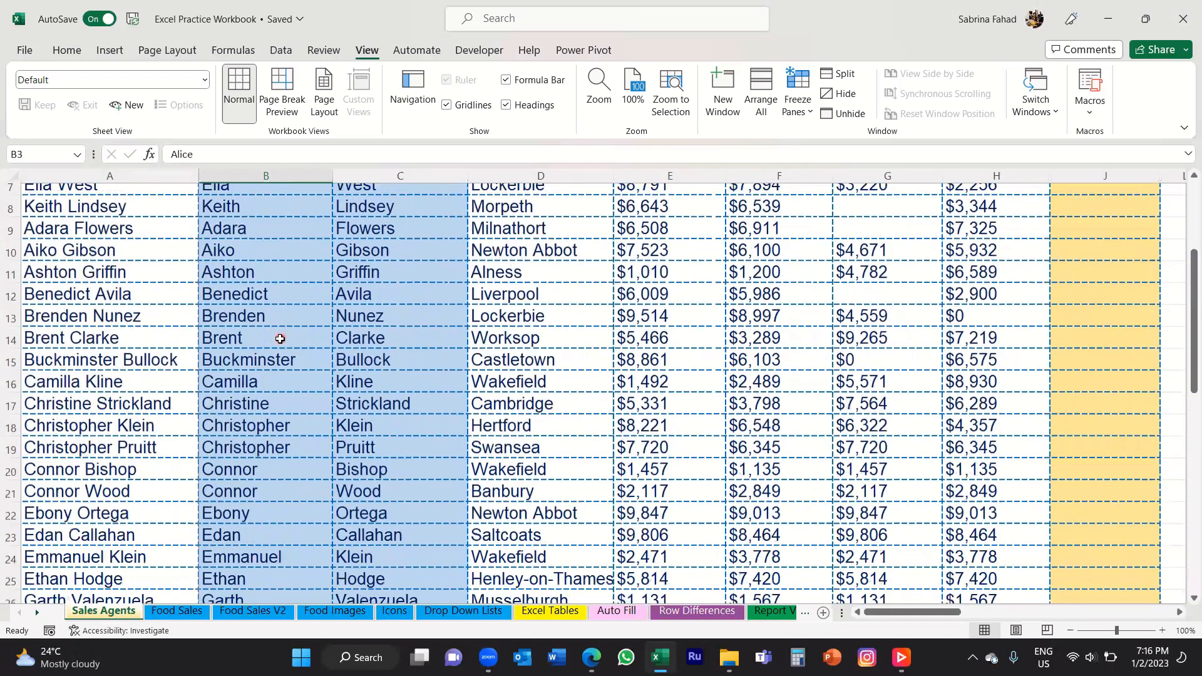
scroll(280, 339, up, 2)
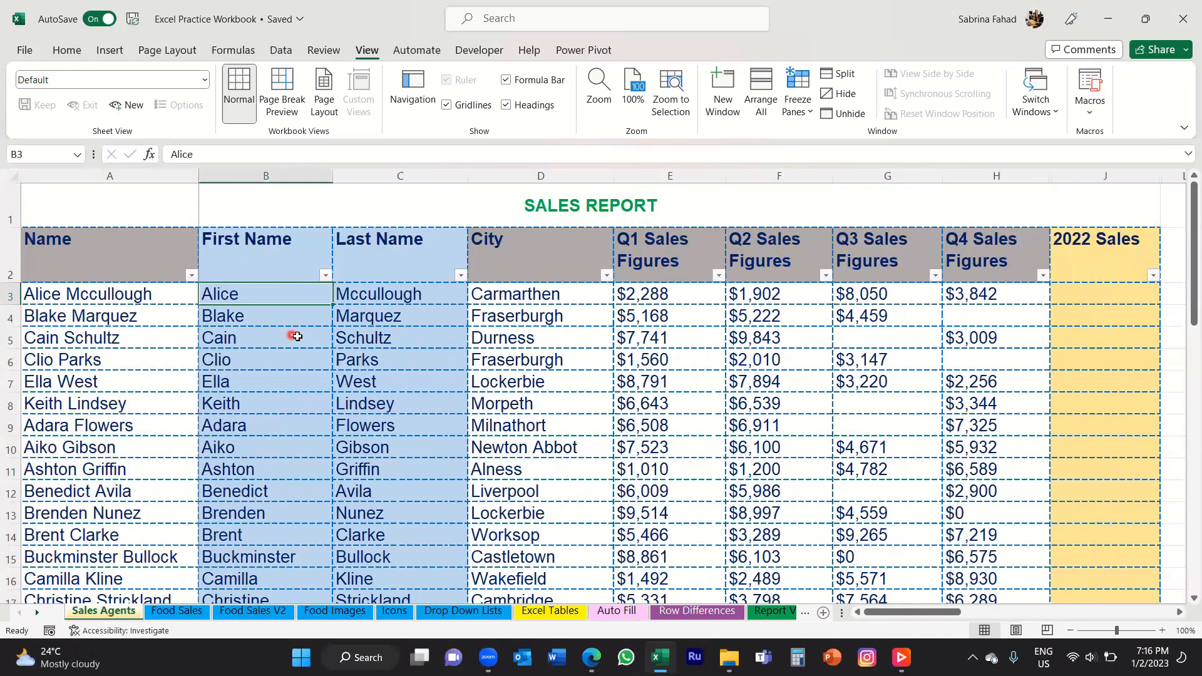
scroll(271, 301, down, 1)
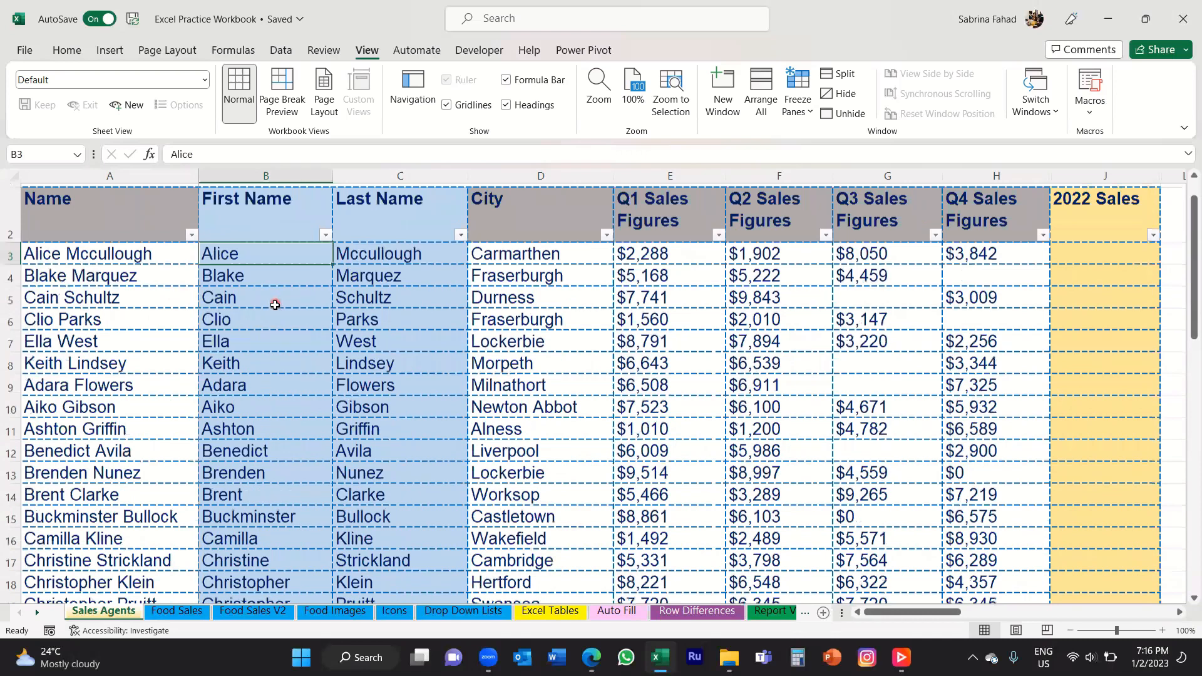
scroll(275, 305, up, 1)
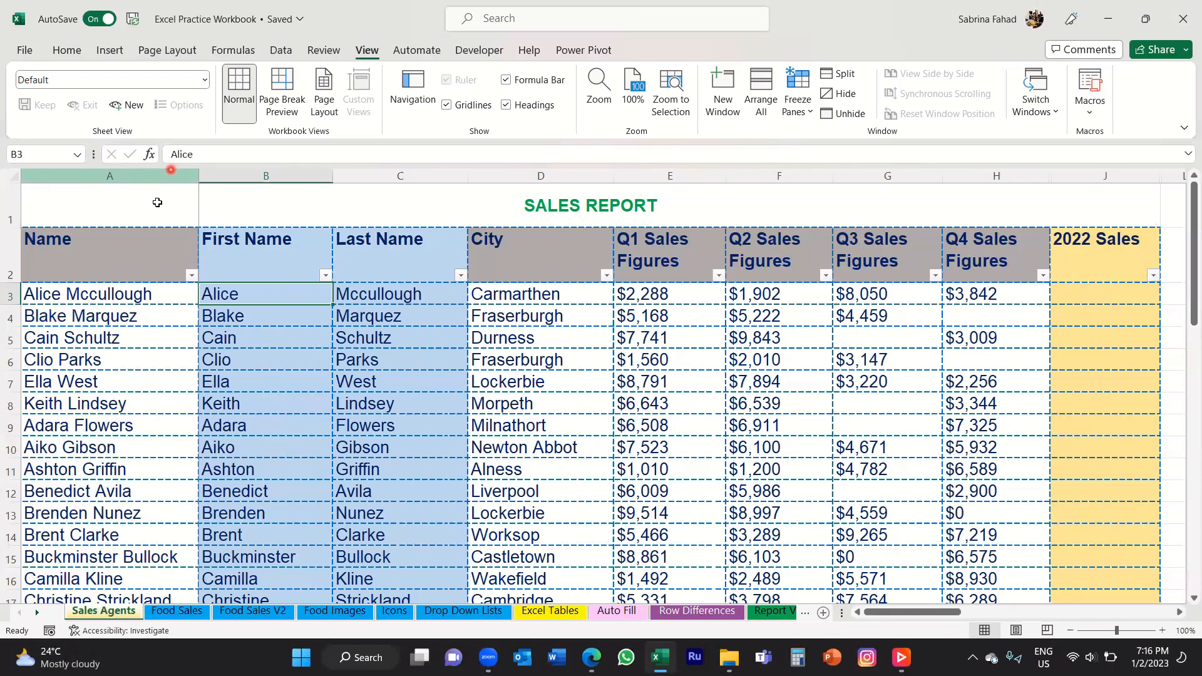
Unfreeze the first column and select cell C3
click(806, 108)
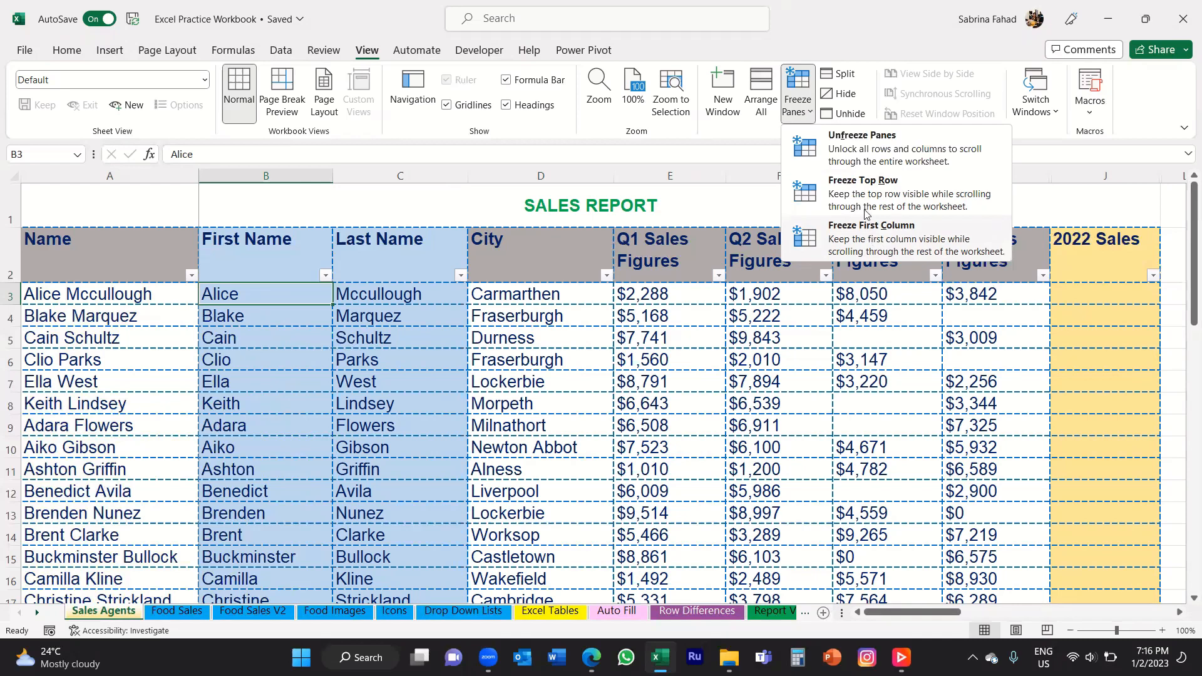
click(855, 143)
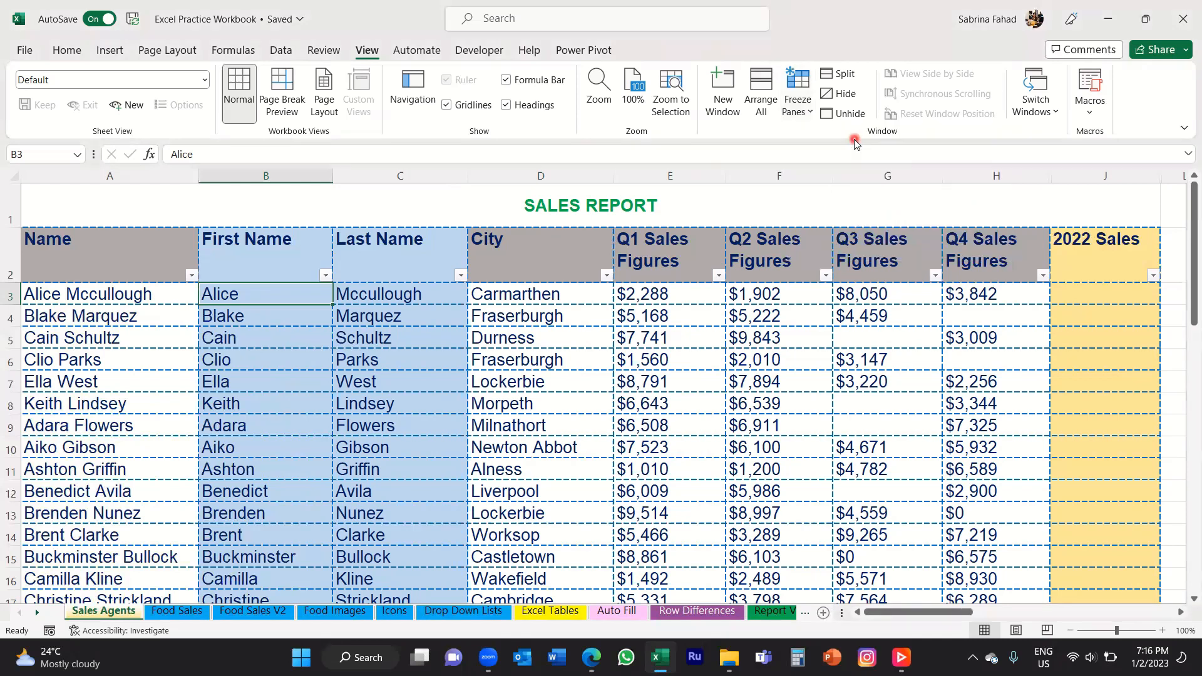
click(807, 116)
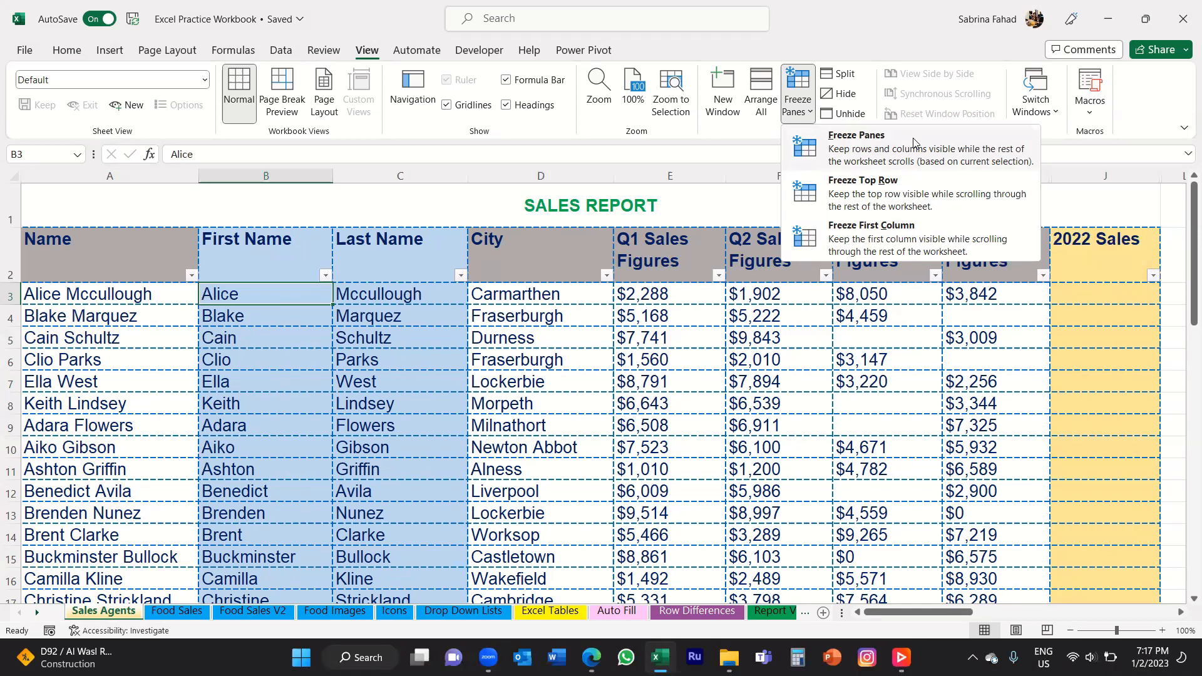
click(444, 292)
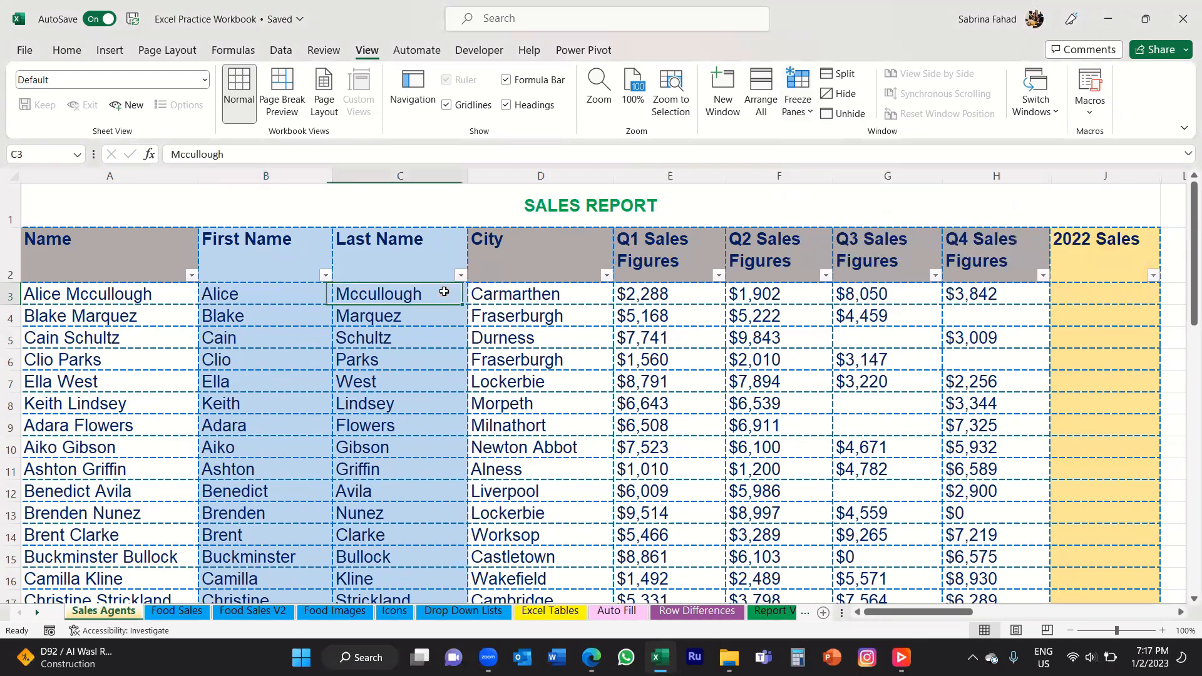